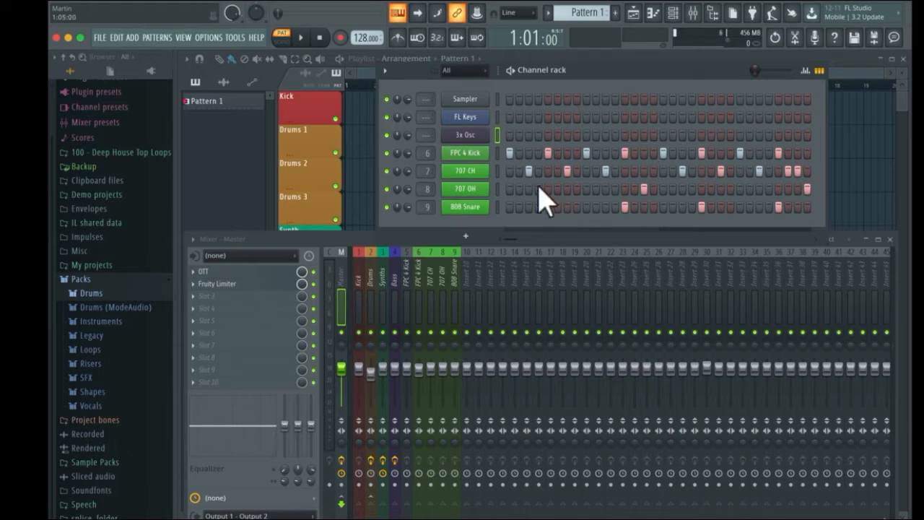
- Open the 3x Osc instrument window to examine its oscillator settings, then close it
left_click(475, 137)
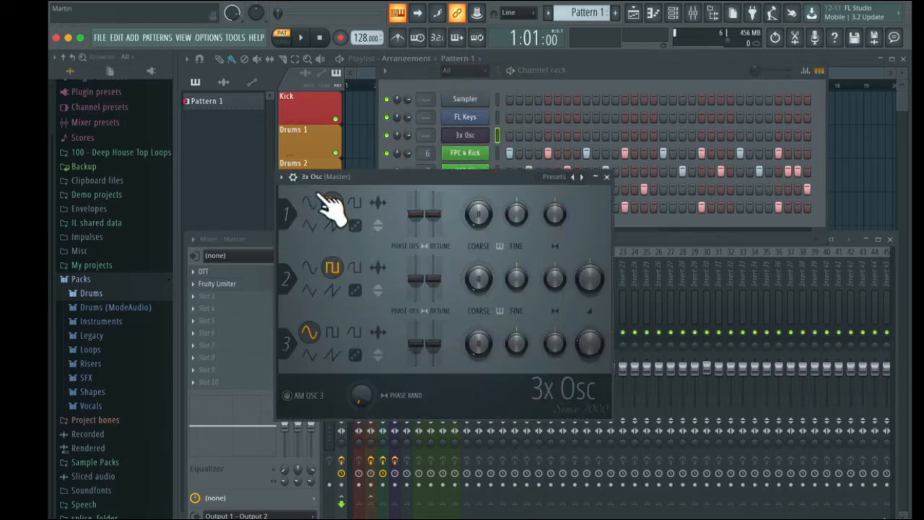
left_click(607, 177)
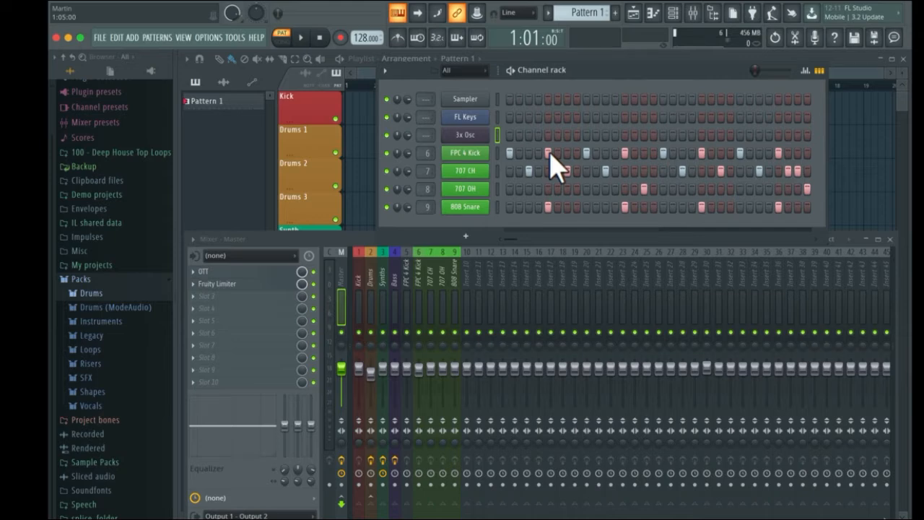
- Open the piano roll for the 3x Osc channel and place the first two F#3 notes at the start
right_click(493, 134)
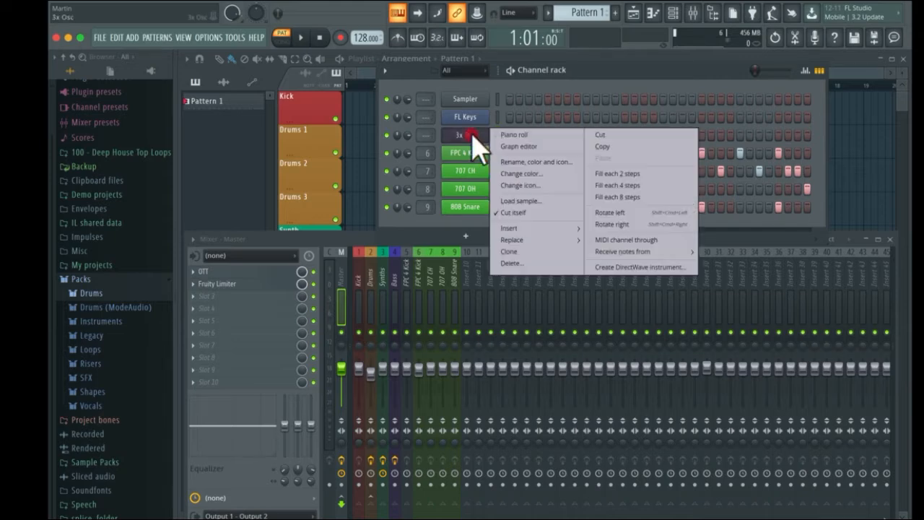
left_click(493, 137)
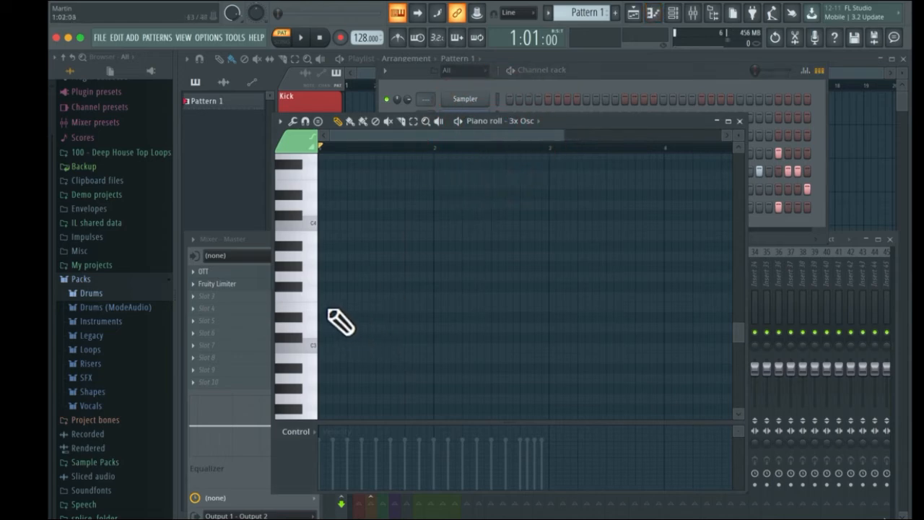
left_click_drag(323, 313, 339, 304)
left_click(345, 287)
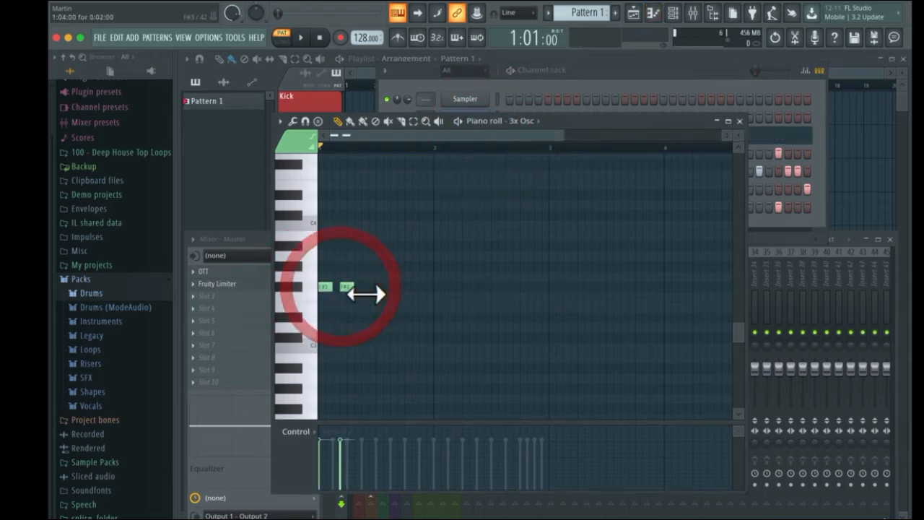
- Add two more F#3 notes to the melody, previewing the pattern playback in between
key("space")
left_click(371, 297)
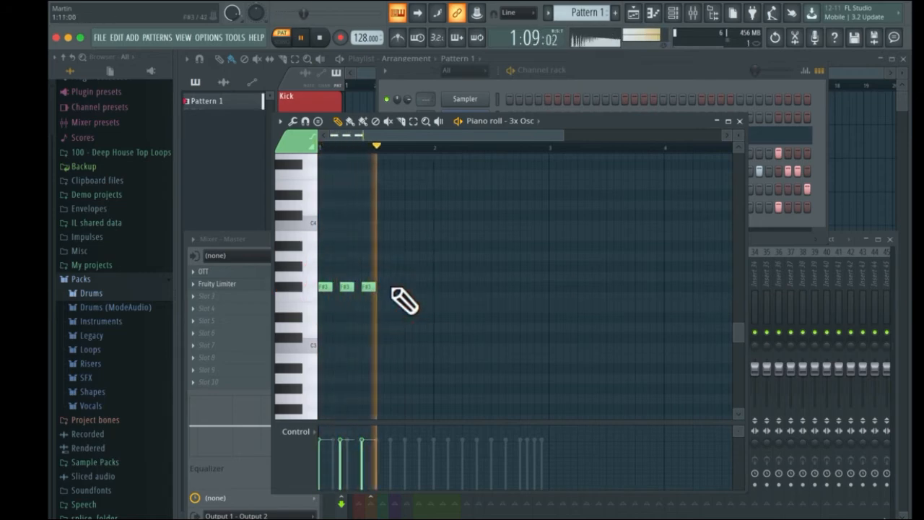
left_click(400, 297)
key("space")
key("space")
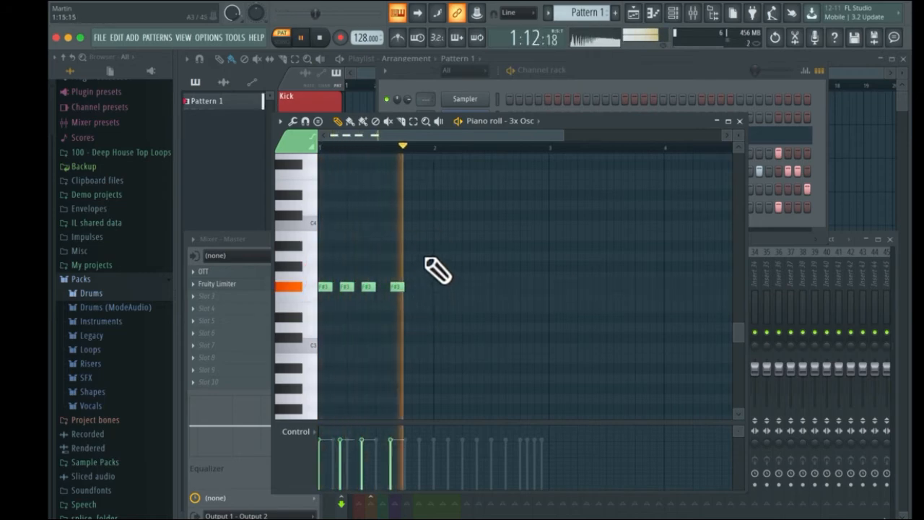
key("space")
- Add an A3 note and another F#3 note after it, previewing the playback
left_click(437, 267)
key("space")
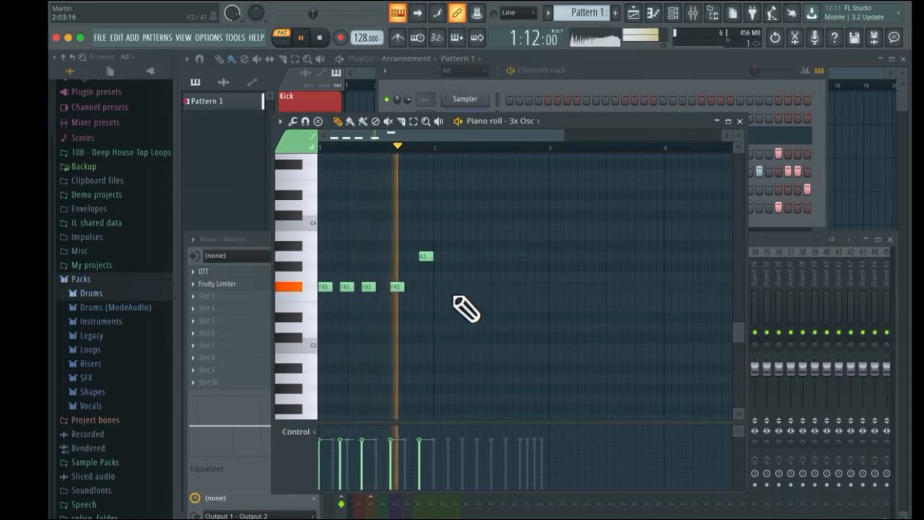
key("space")
left_click(441, 287)
key("space")
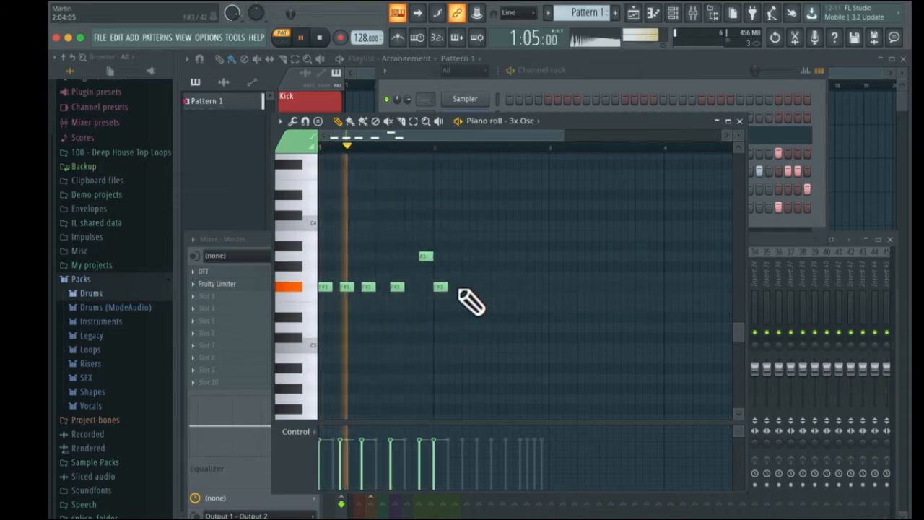
- Finish the melody with three more F#3 notes, an A3 and a higher note, then close the piano roll
left_click(462, 287)
left_click(484, 287)
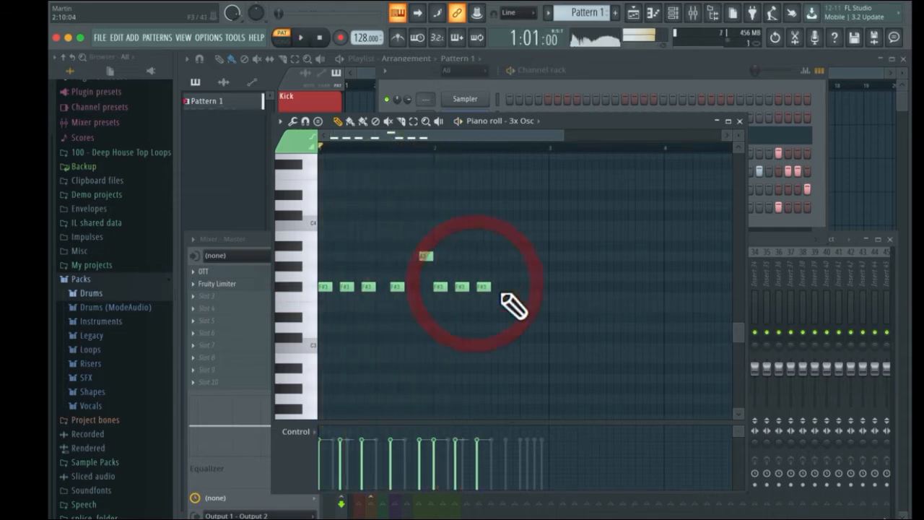
left_click(511, 286)
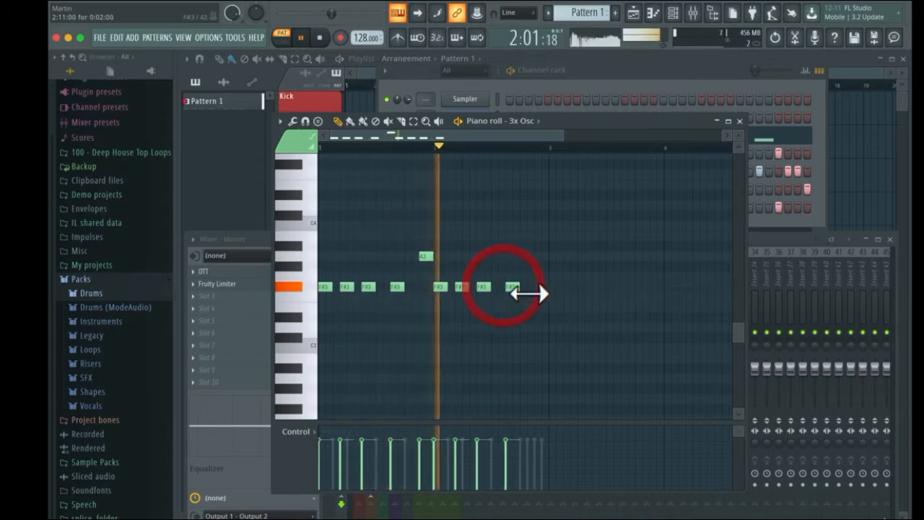
left_click(527, 255)
left_click(541, 236)
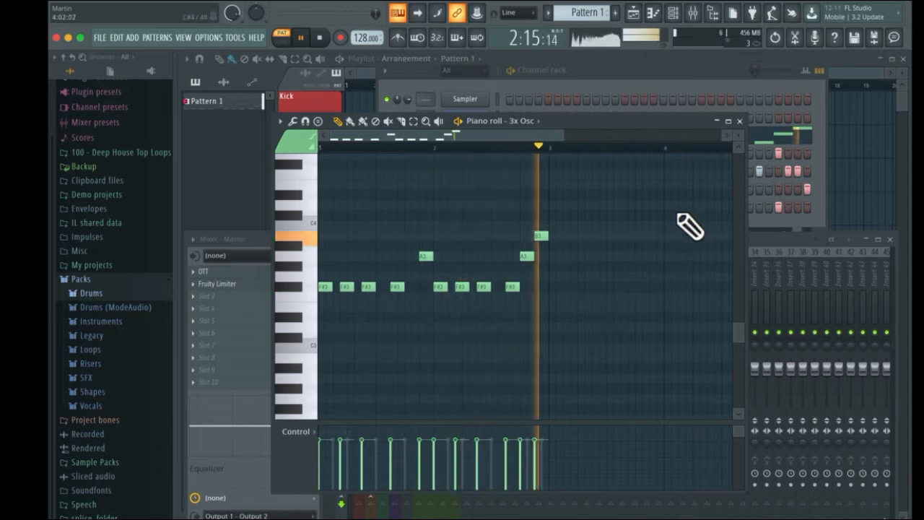
left_click(740, 121)
key("space")
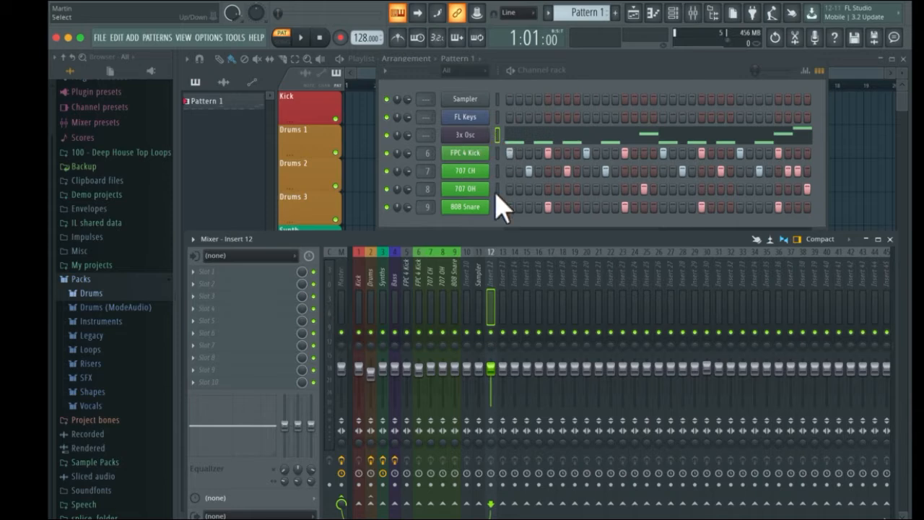
- Route the 3x Osc channel to a new mixer insert track 12
right_click(490, 251)
mouse_move(549, 346)
left_click(633, 347)
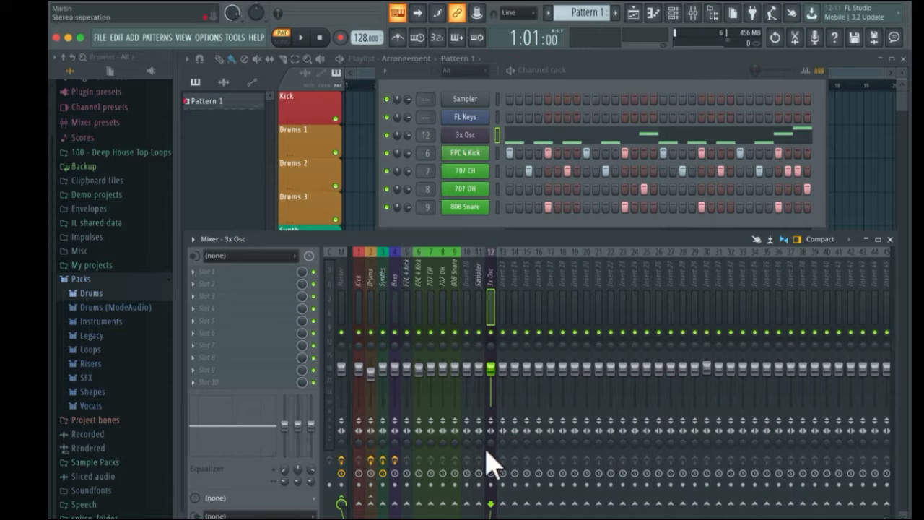
- Send the 3x Osc insert to the Synths track instead of the Master
left_click(495, 252)
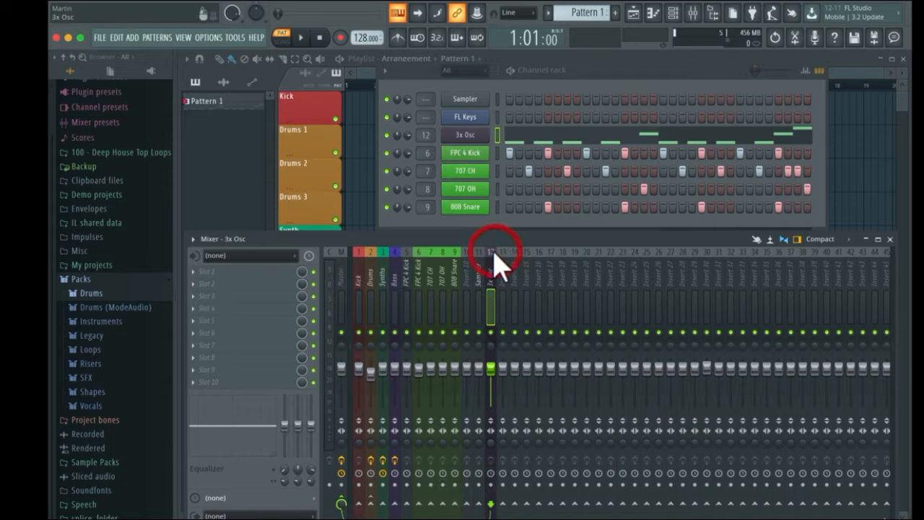
left_click(383, 503)
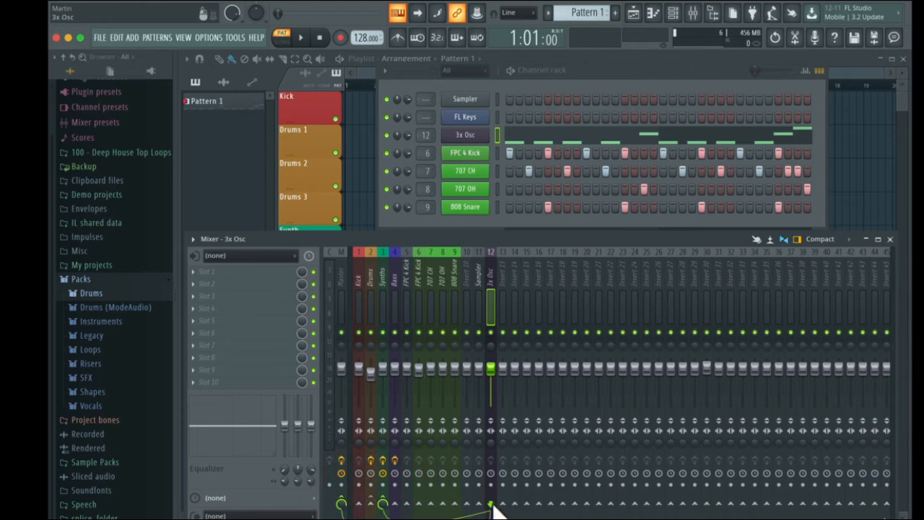
left_click(341, 502)
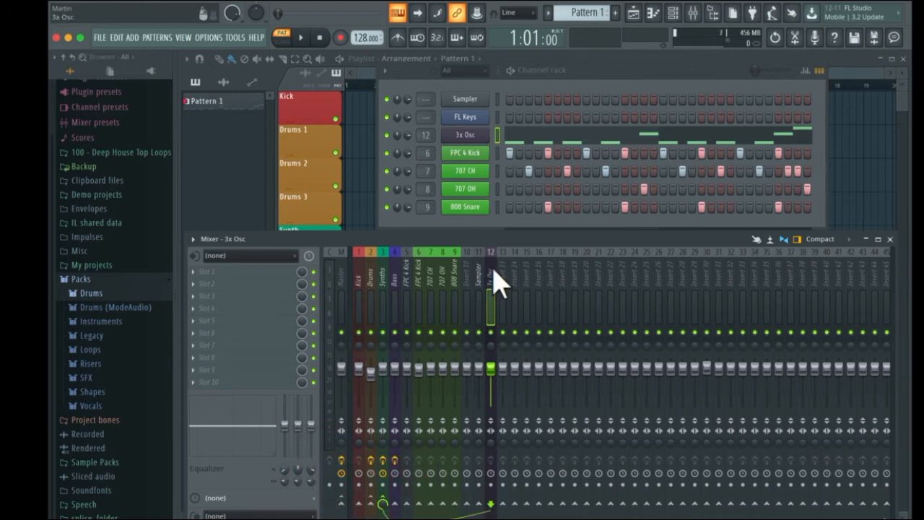
left_click(382, 289)
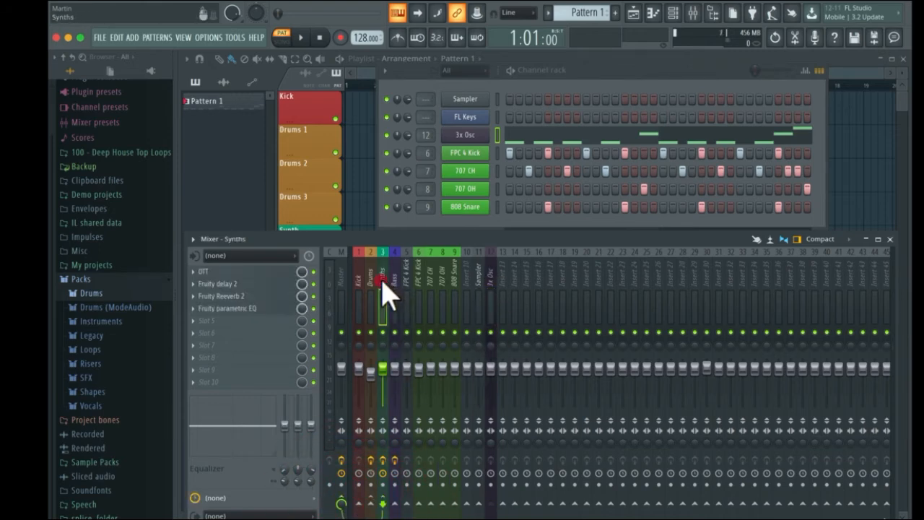
- Also route the 3x Osc insert to the Bass track
left_click(498, 268)
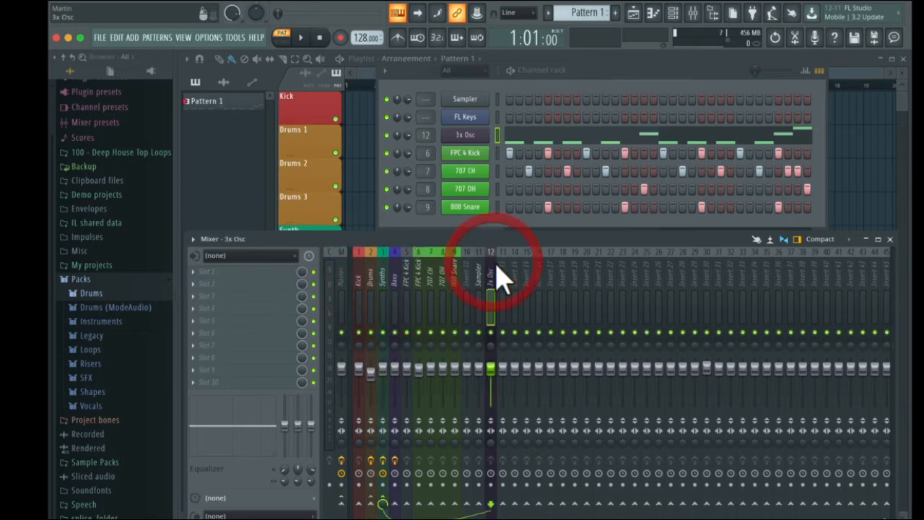
left_click(395, 504)
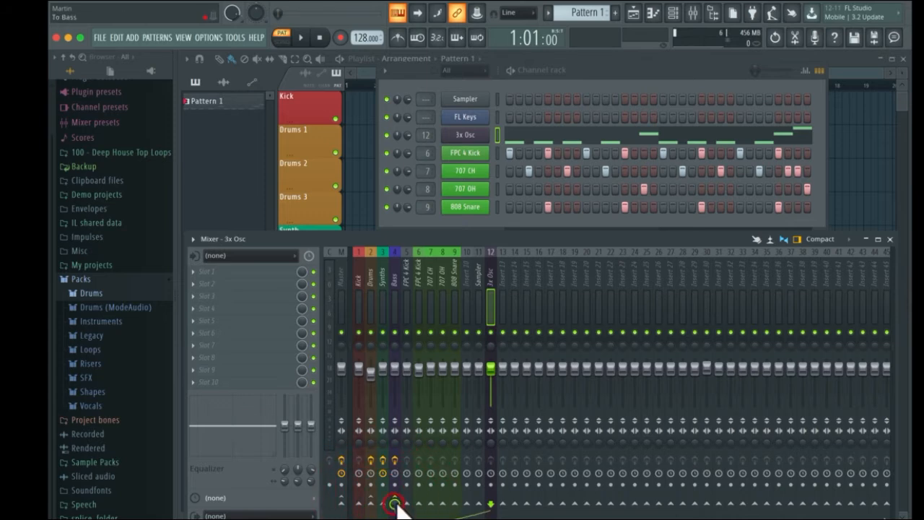
- Load Gross Beat into the third effect slot of the Bass mixer track
left_click(396, 253)
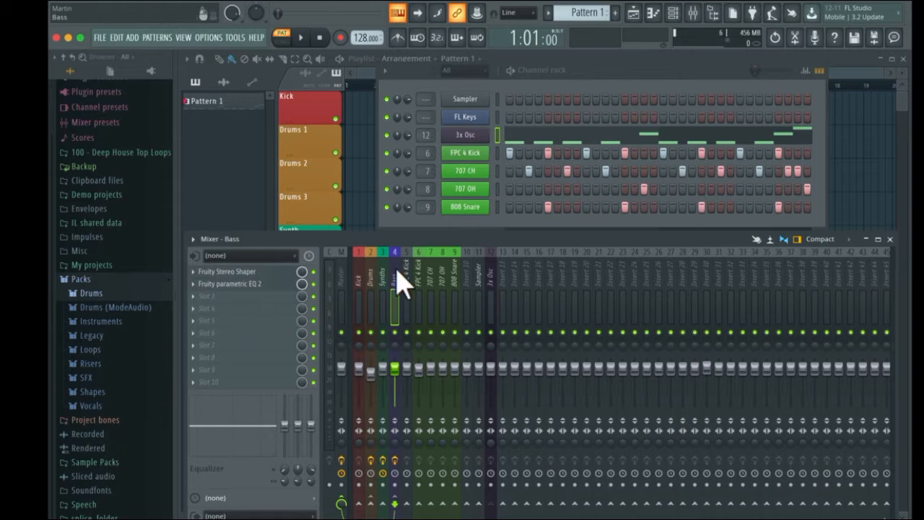
left_click(196, 310)
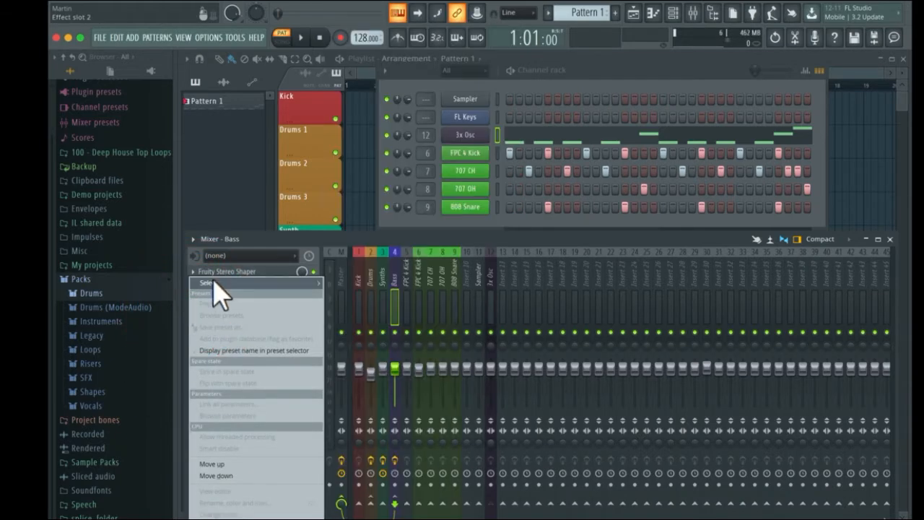
mouse_move(215, 284)
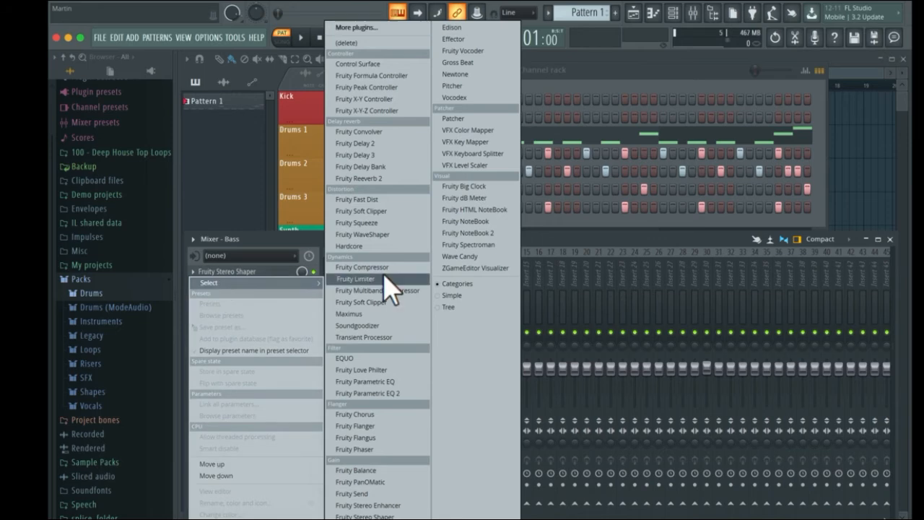
left_click(458, 65)
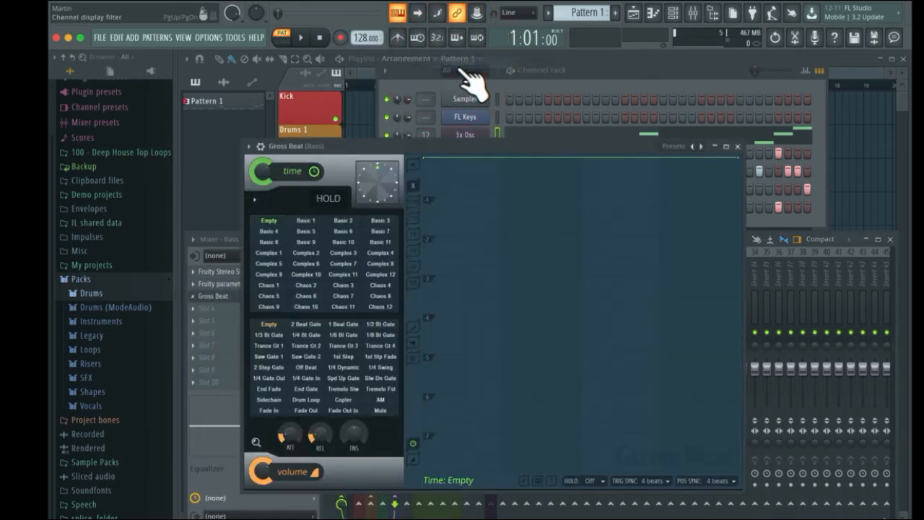
- Apply the Sidechain volume preset in Gross Beat
left_click_drag(434, 152, 470, 118)
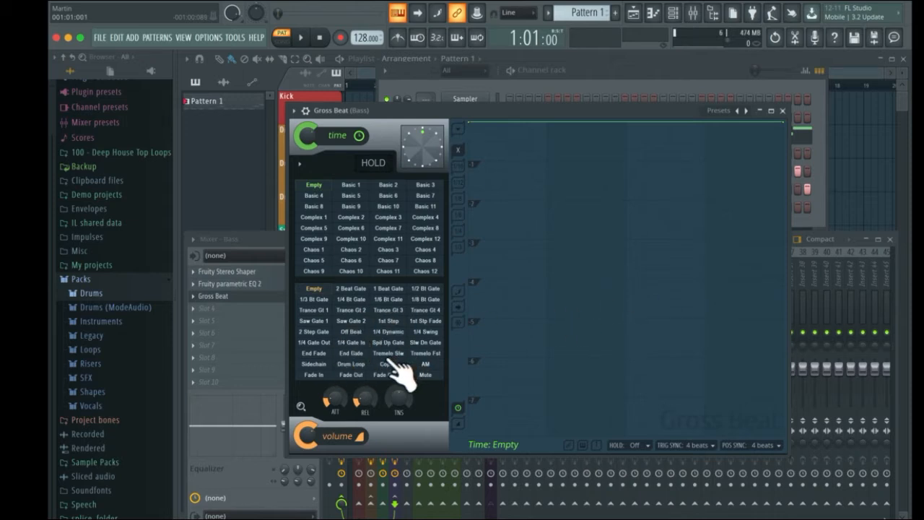
left_click(315, 364)
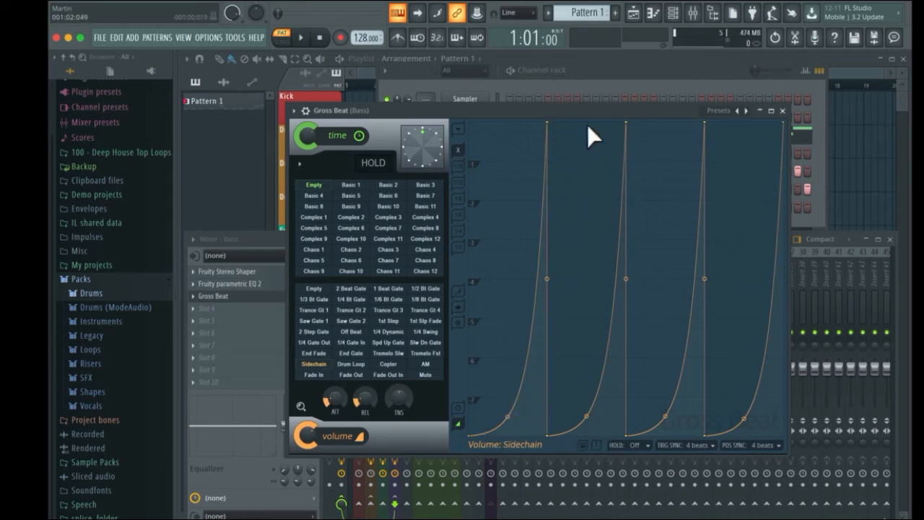
left_click_drag(586, 109, 348, 169)
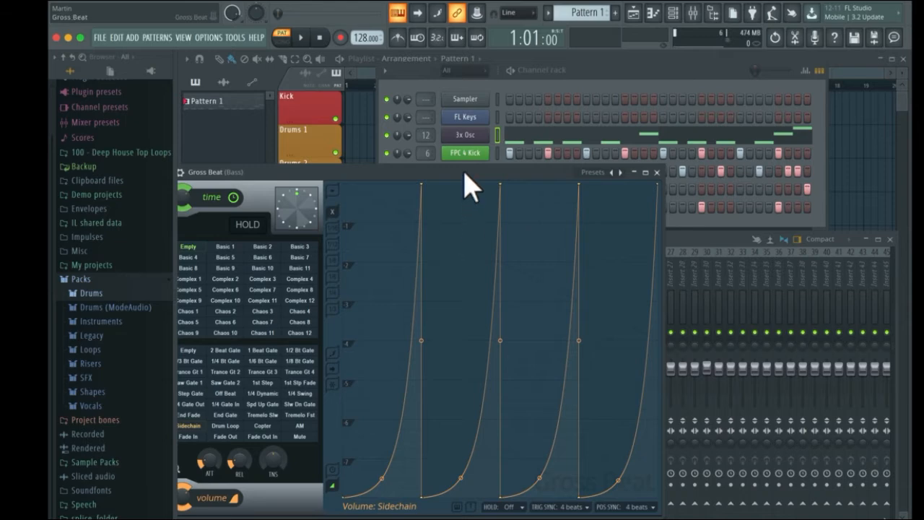
left_click_drag(464, 172, 540, 174)
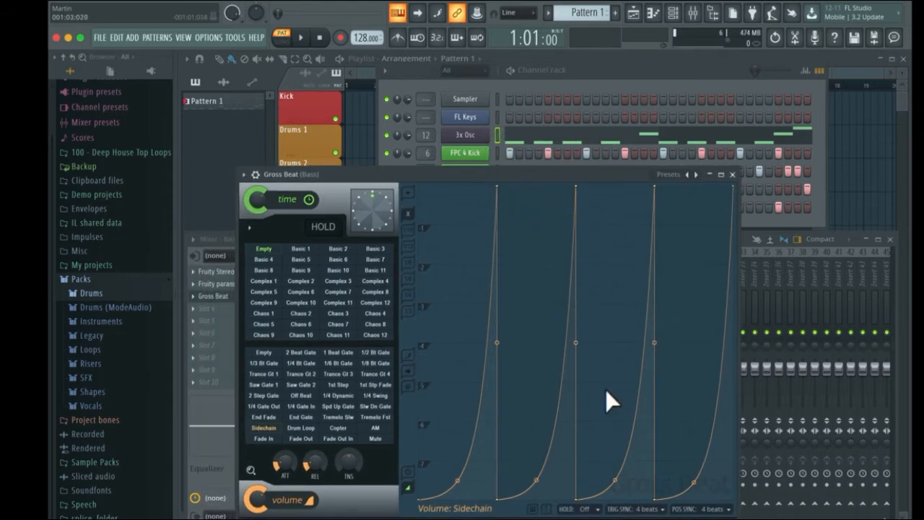
- Try reshaping the first sidechain volume curve by adding and moving a point
left_click(462, 488)
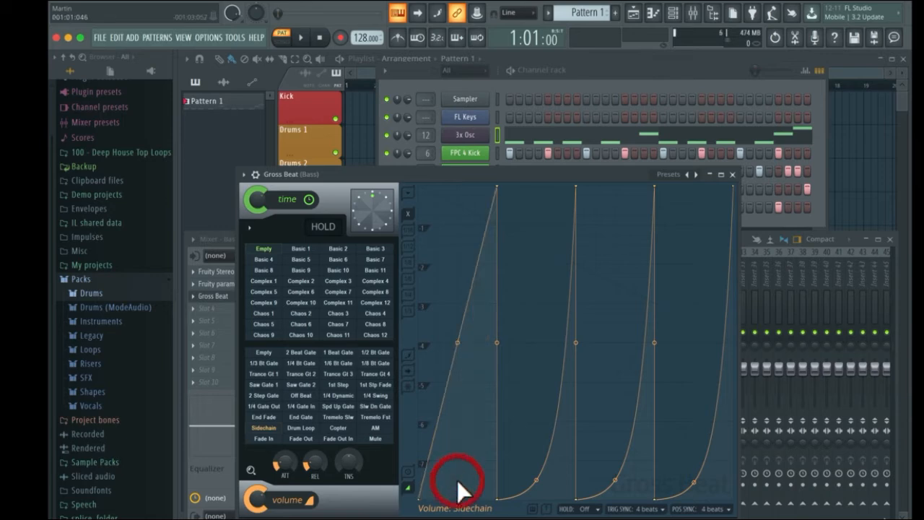
left_click_drag(458, 342, 458, 483)
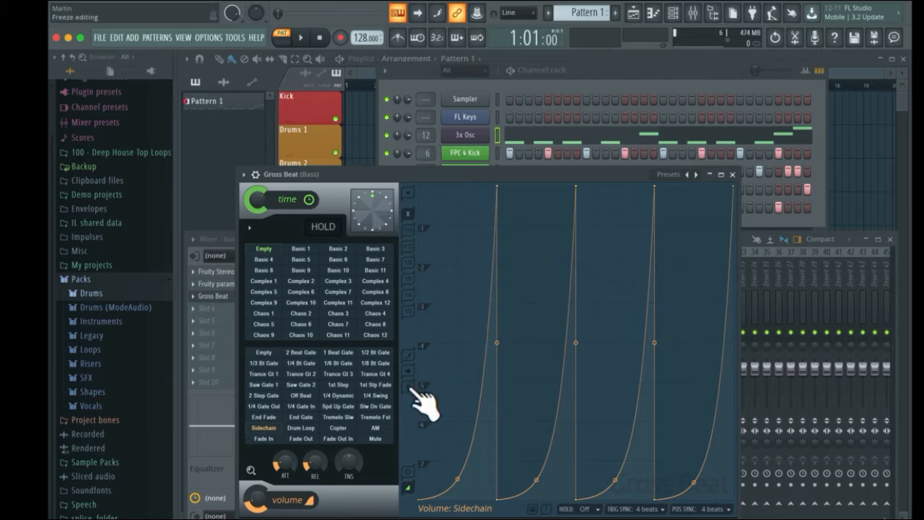
- Lower the Gross Beat volume mix slightly and play the pattern to preview the effect
left_click_drag(256, 500, 256, 516)
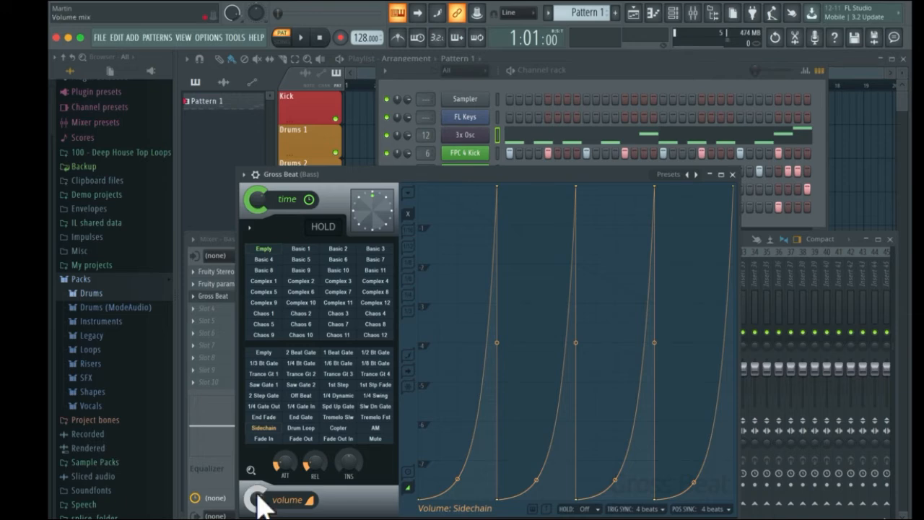
left_click_drag(577, 174, 583, 203)
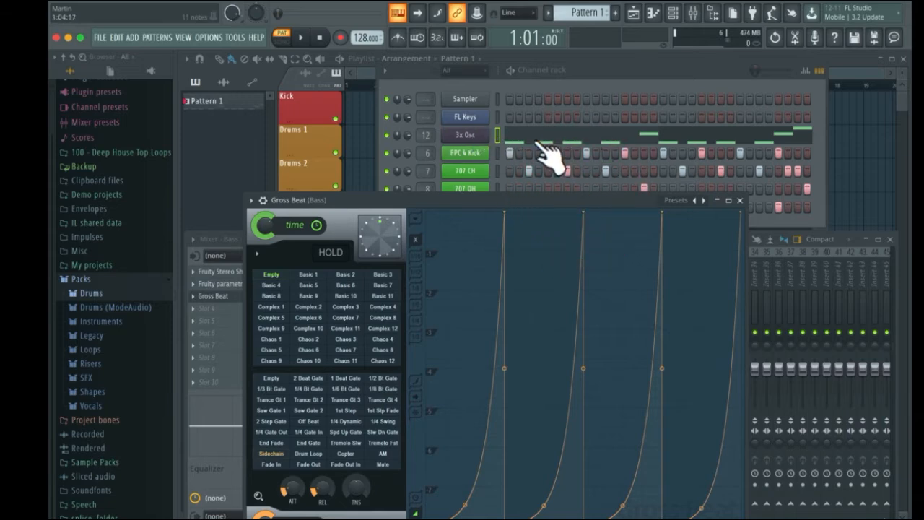
left_click_drag(482, 202, 489, 181)
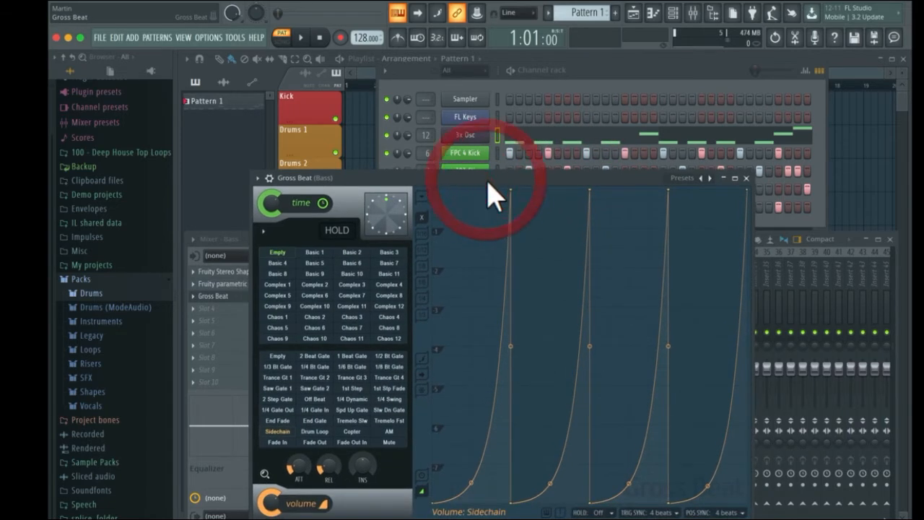
key("space")
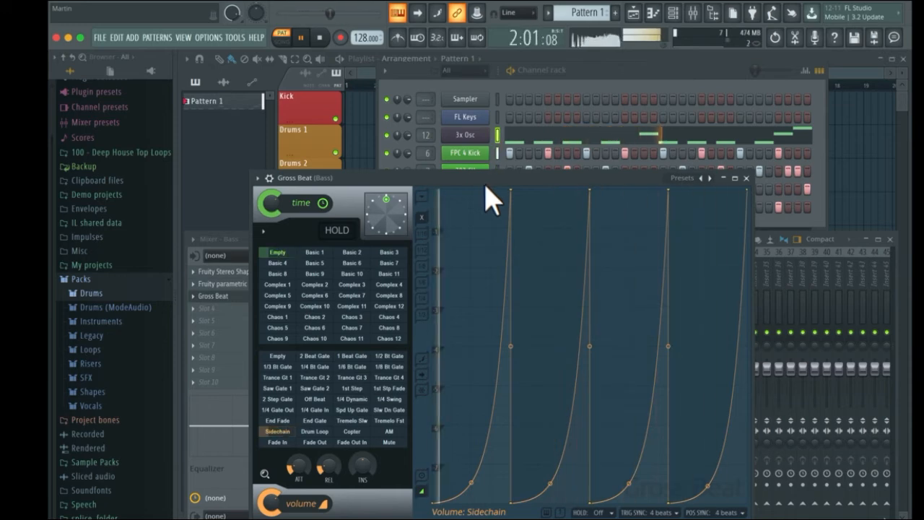
key("space")
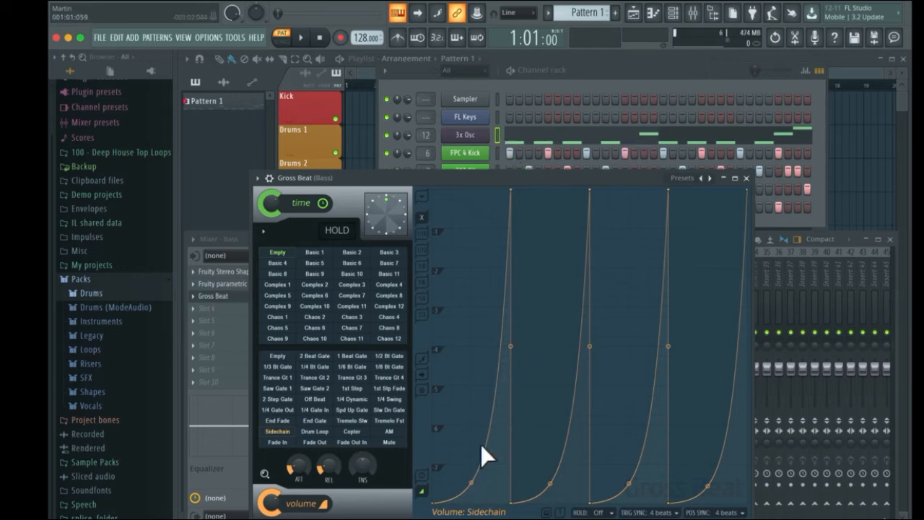
- Straighten the Gross Beat sidechain volume curves into linear ramps and preview playback
left_click_drag(550, 482, 558, 358)
left_click_drag(632, 490, 633, 362)
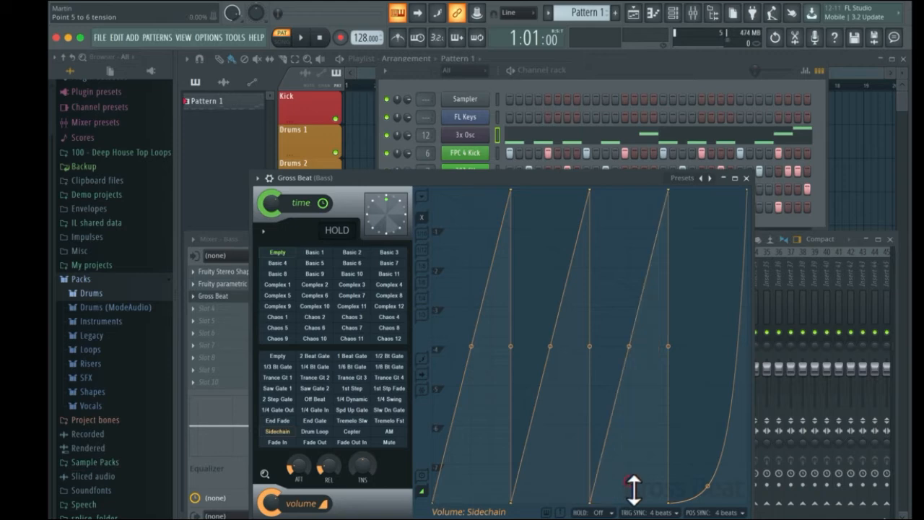
left_click_drag(712, 495, 714, 384)
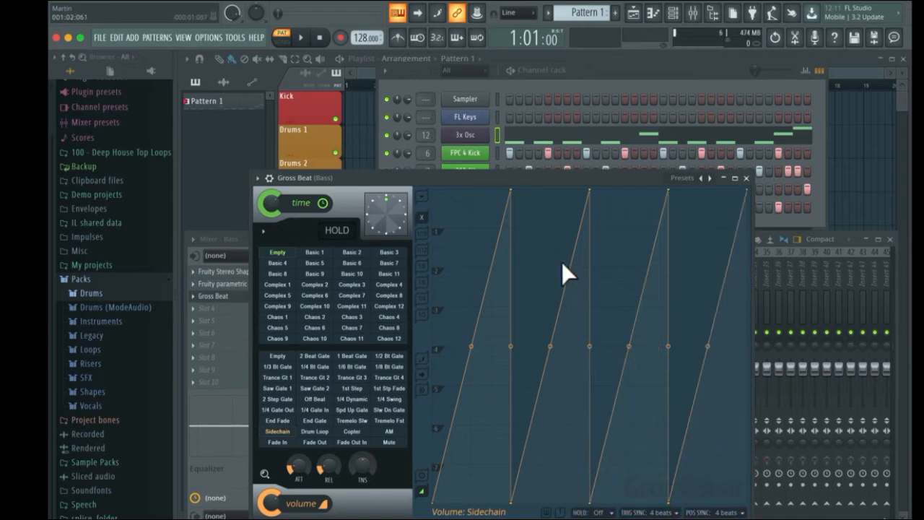
key("space")
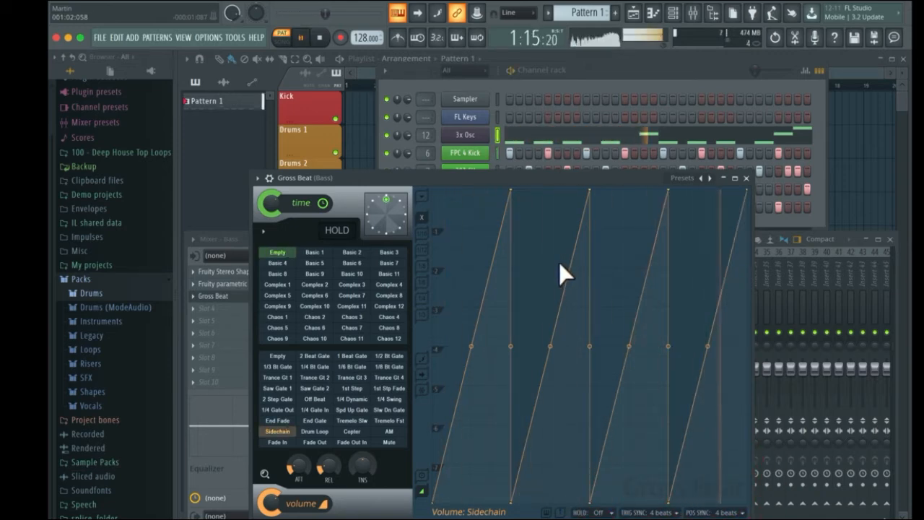
key("space")
- Bend each of the four sidechain ramps into a fast-rising curve while previewing playback
left_click_drag(479, 344, 518, 261)
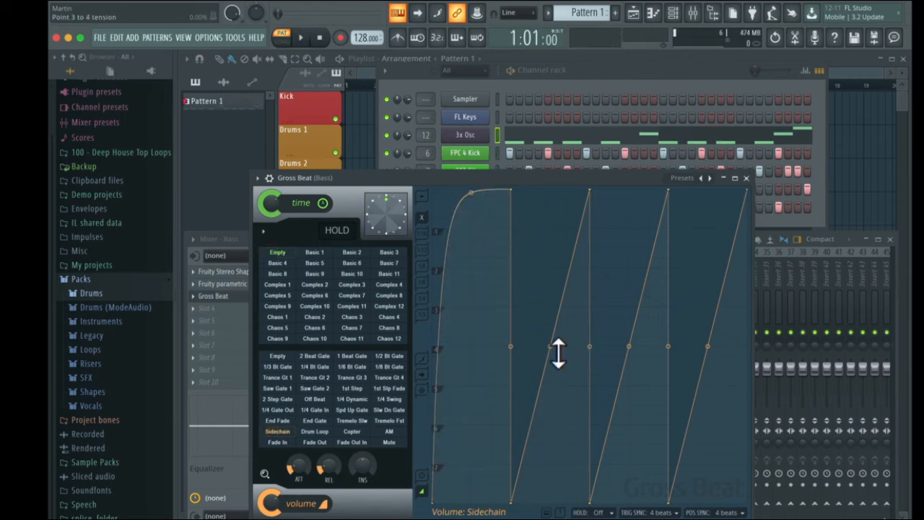
key("space")
key("space")
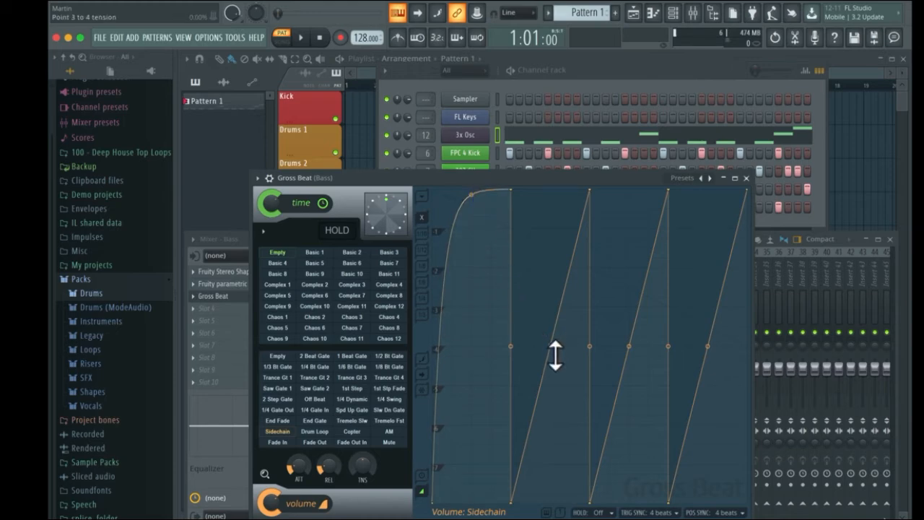
left_click_drag(555, 354, 556, 267)
key("space")
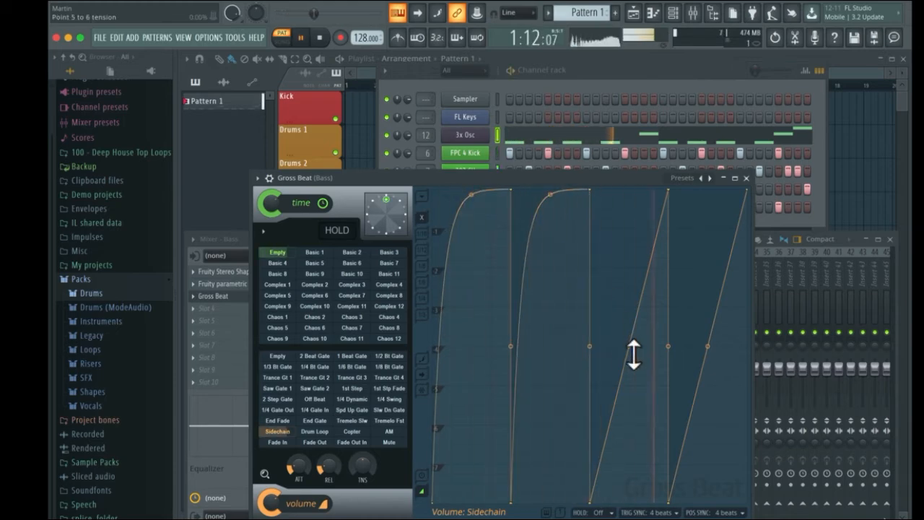
left_click_drag(633, 354, 635, 269)
left_click_drag(714, 355, 715, 268)
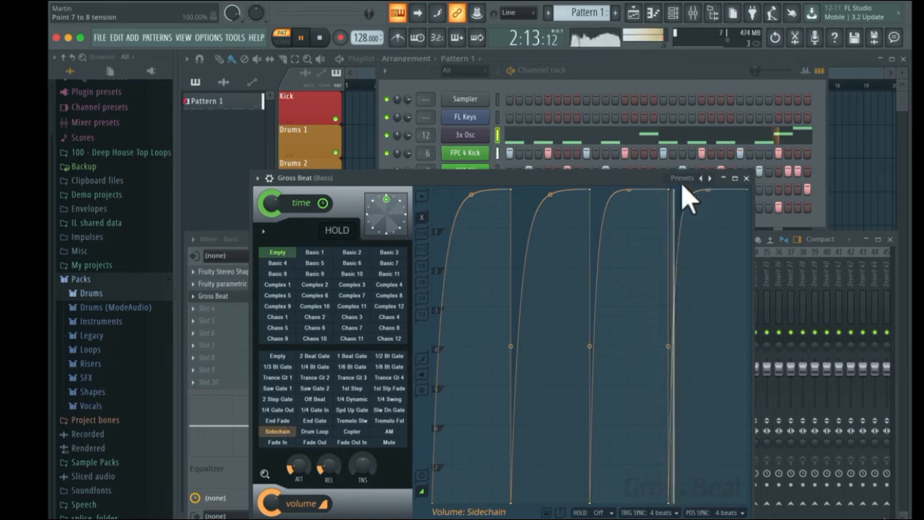
- Lower the Gross Beat volume mix and close the plugin window, stopping playback
left_click_drag(598, 179, 668, 153)
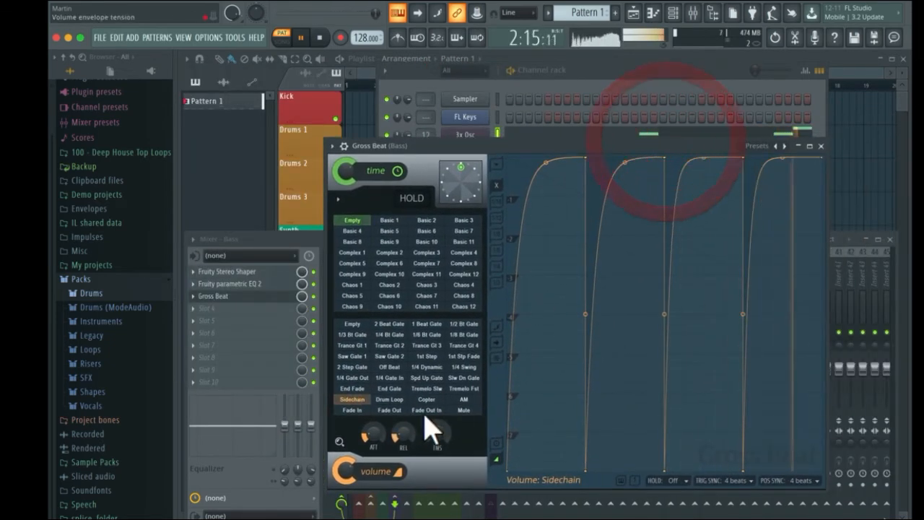
left_click_drag(348, 470, 348, 507)
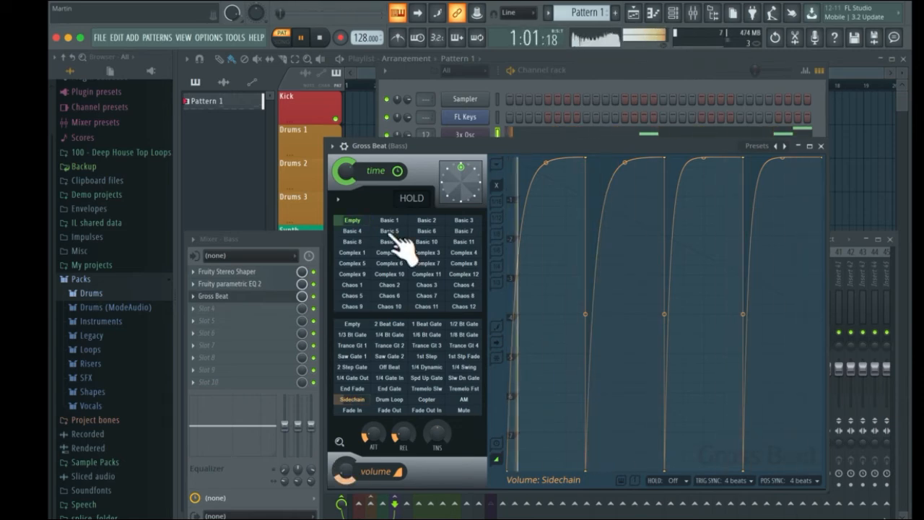
left_click_drag(585, 148, 453, 173)
left_click(683, 172)
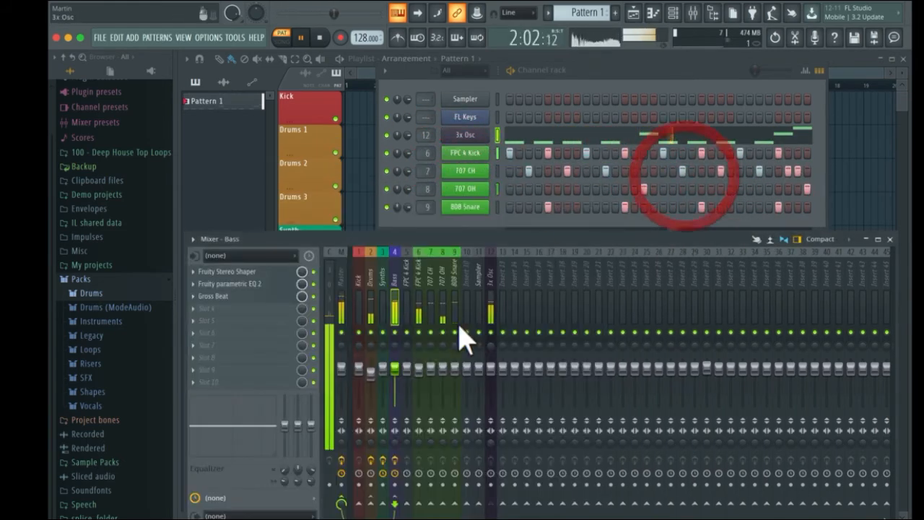
key("space")
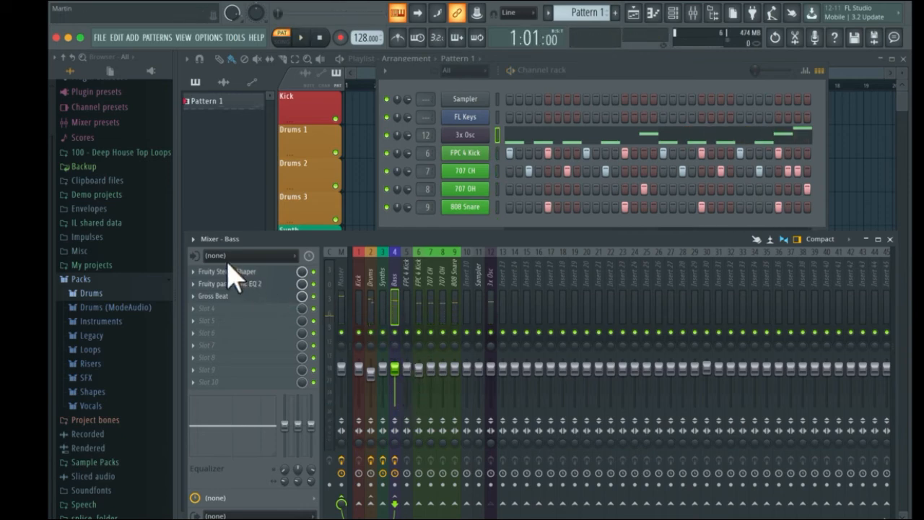
- Open the Bass track's Fruity parametric EQ 2 and move the high-shelf band to a higher frequency
left_click(221, 284)
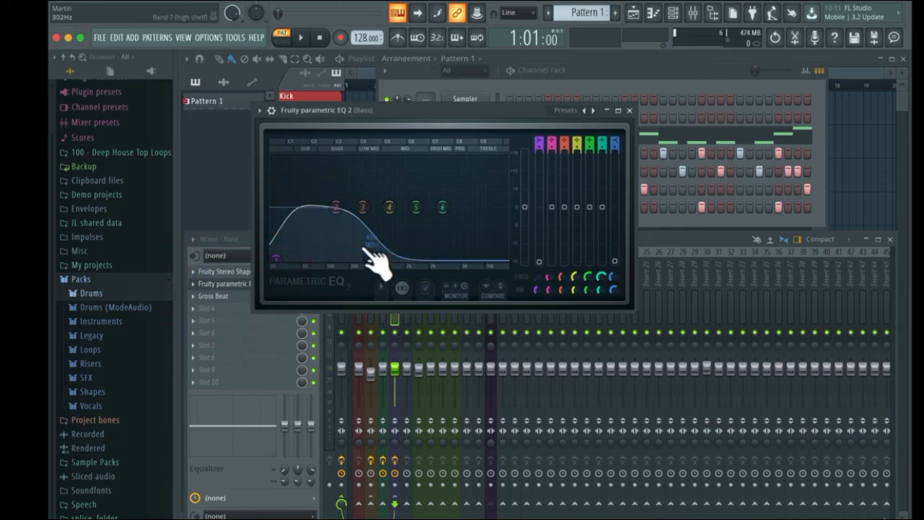
mouse_move(365, 248)
left_mouse_down()
mouse_move(346, 243)
mouse_move(392, 232)
mouse_move(368, 253)
left_mouse_up()
left_click_drag(402, 111, 406, 123)
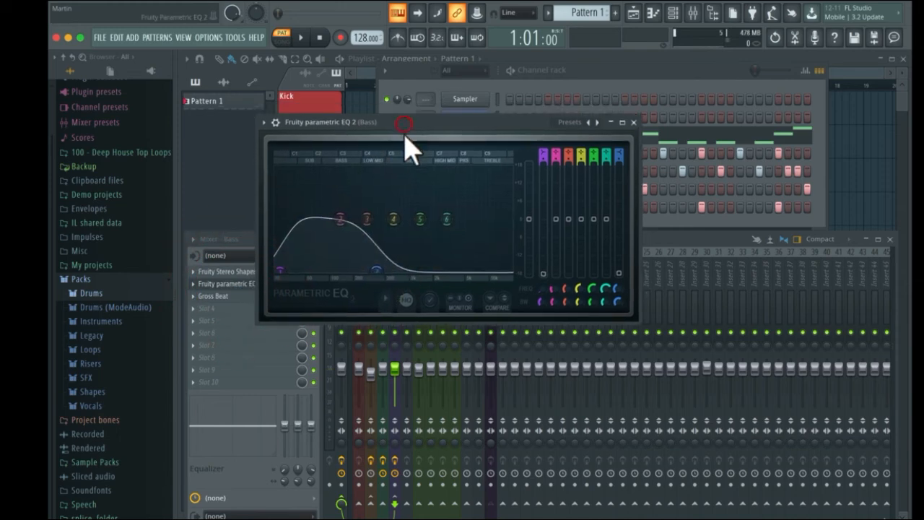
left_click_drag(377, 273, 463, 261)
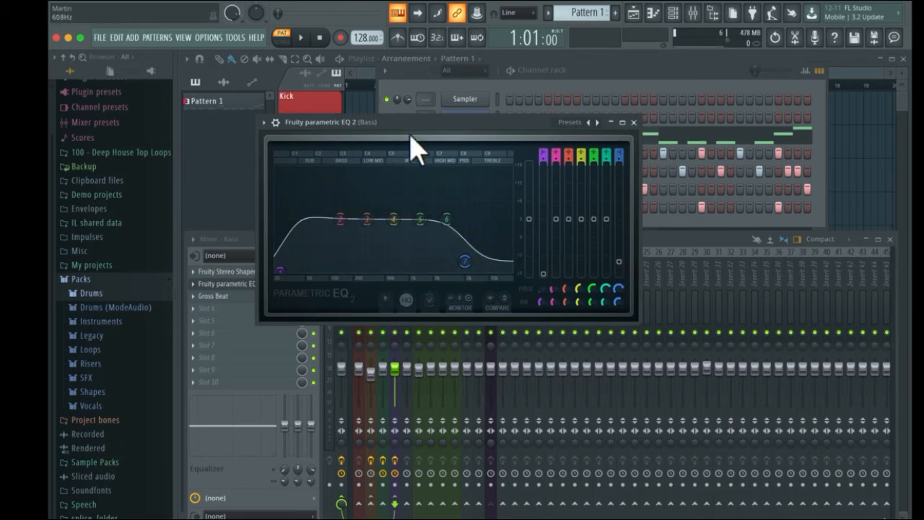
left_click(634, 122)
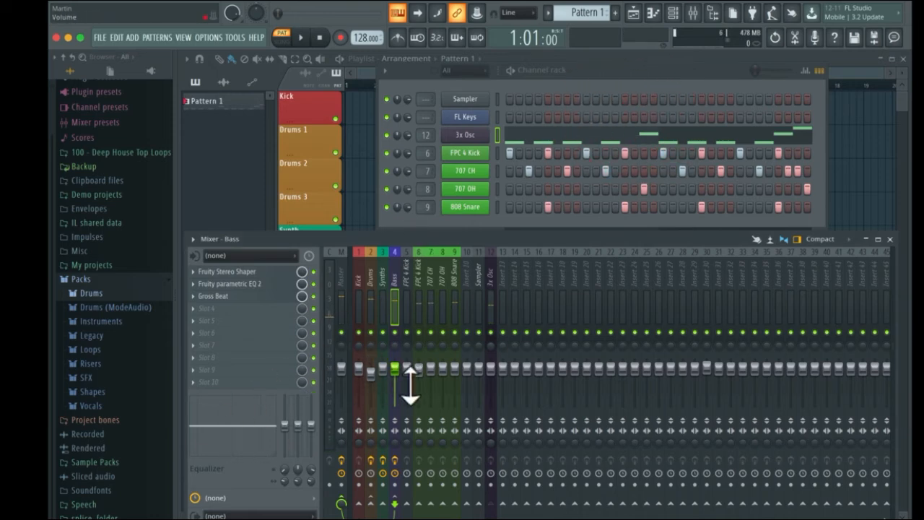
- Lower the 3x Osc mixer track fader to about -6.9 dB and preview playback
left_click_drag(497, 375, 497, 382)
key("space")
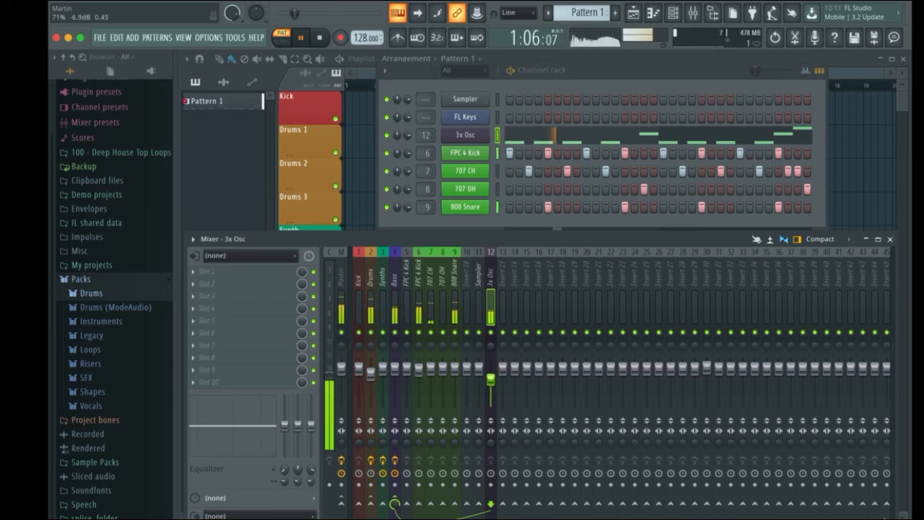
key("space")
- Reopen Gross Beat on the Bass mixer track and start playback
left_click(392, 269)
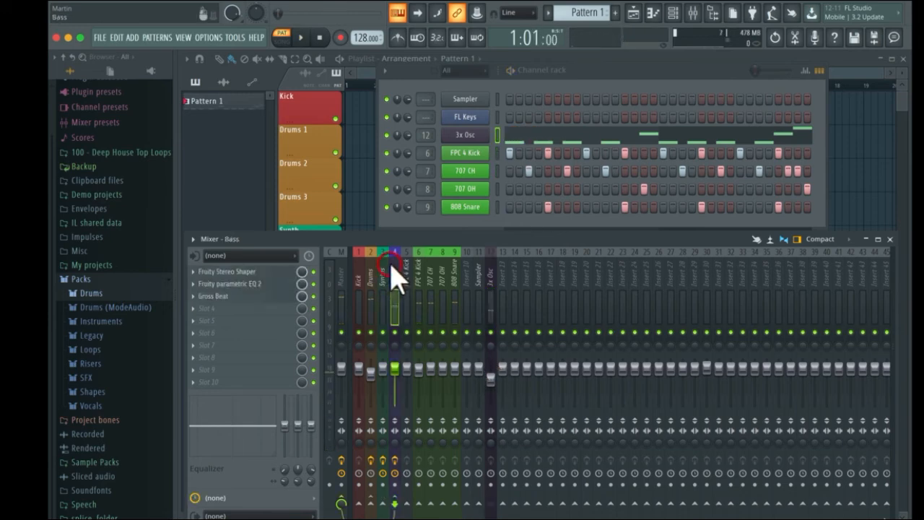
left_click(224, 297)
left_click_drag(295, 178, 304, 174)
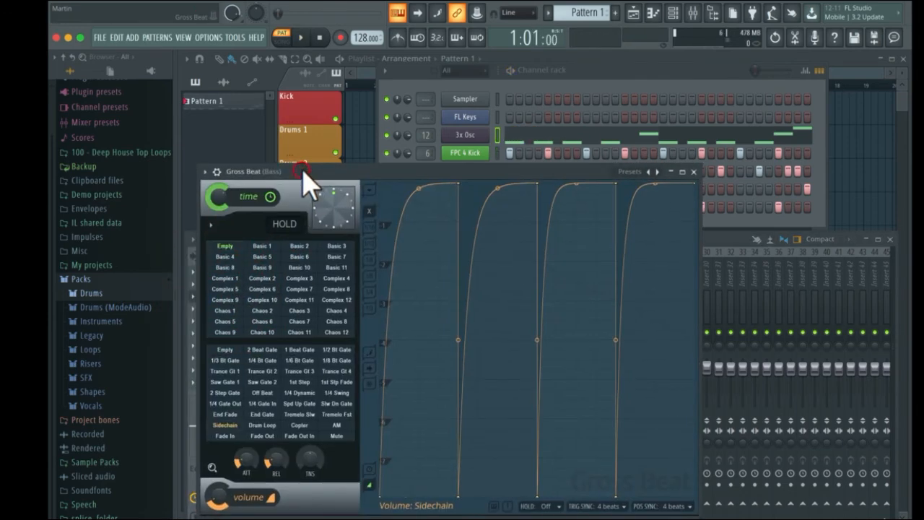
key("space")
- Reset all four sidechain volume curves to straight linear ramps and preview the result
left_click(418, 190)
left_click(497, 188)
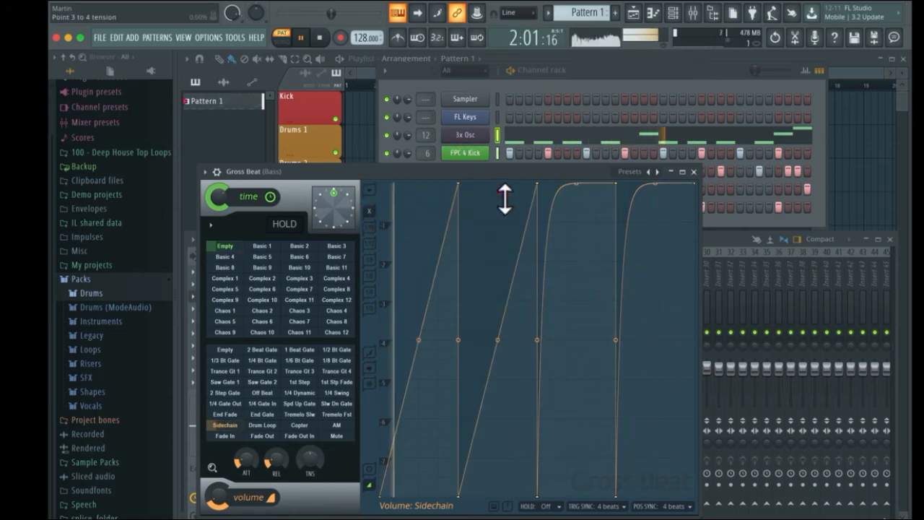
left_click(581, 185)
right_click(650, 187)
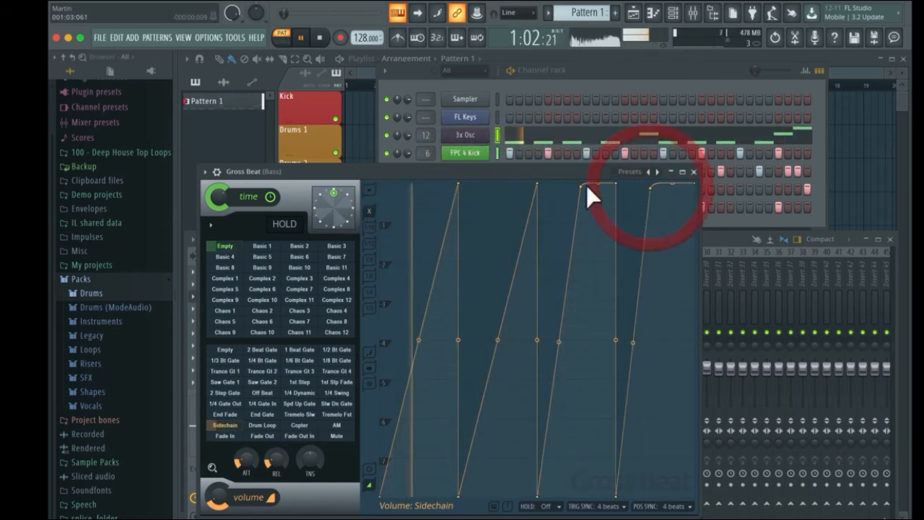
right_click(581, 187)
left_click(594, 201)
left_click(585, 189)
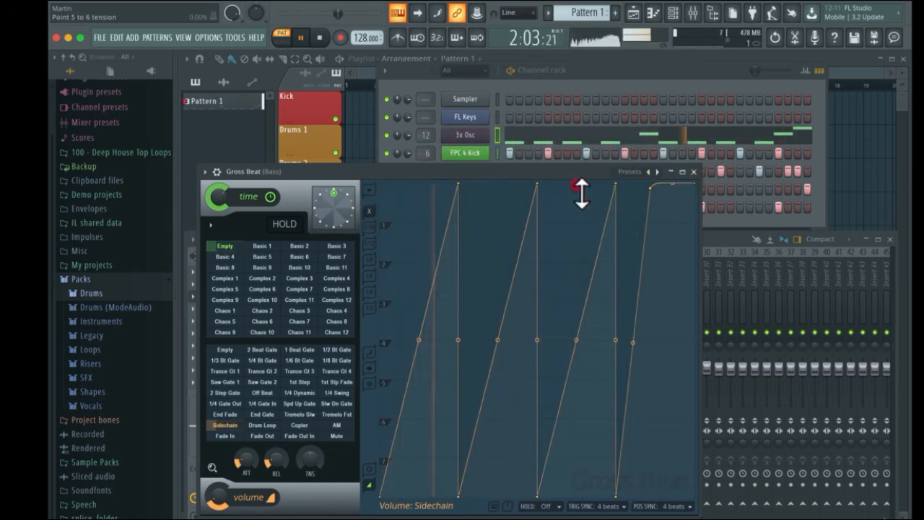
right_click(654, 189)
left_click(665, 204)
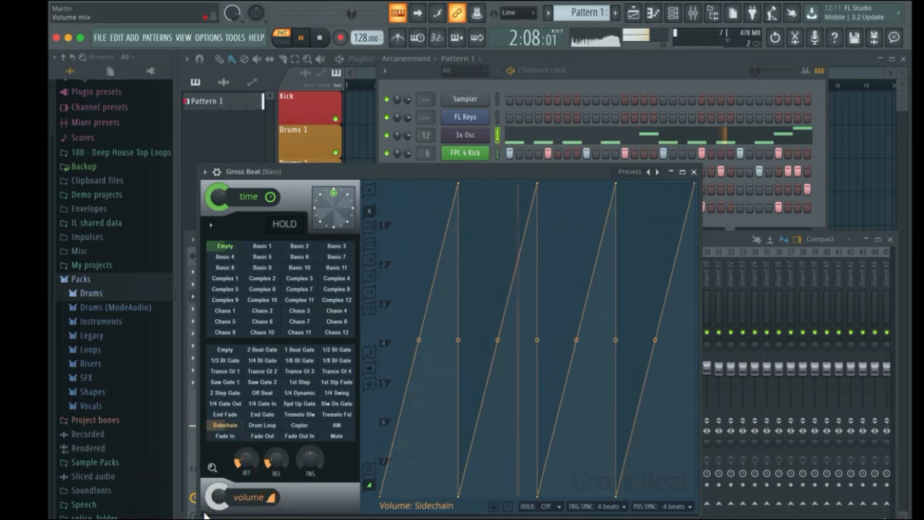
key("space")
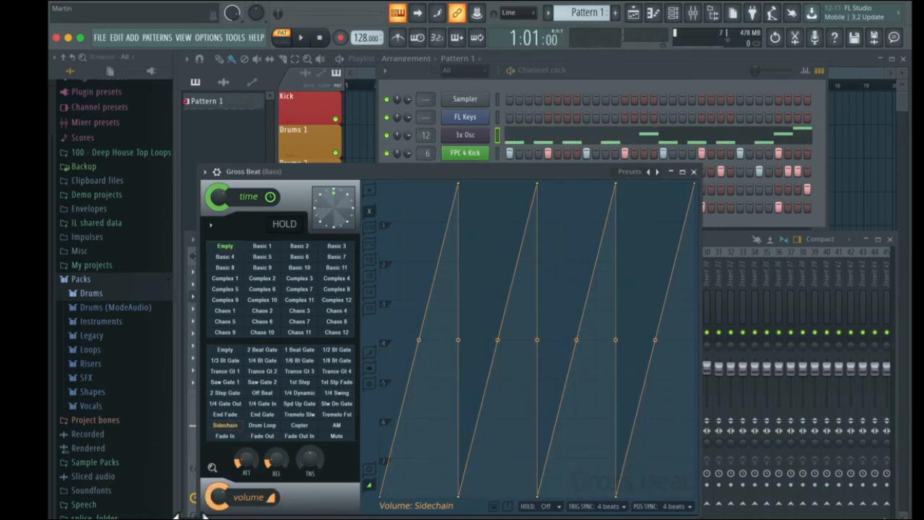
key("space")
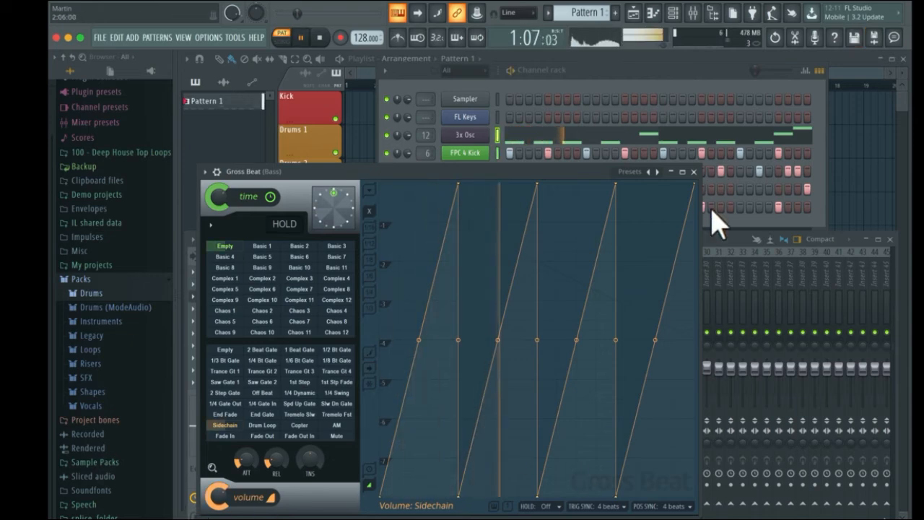
- Raise the 3x Osc mixer track fader to about -0.6 dB and return to Gross Beat
left_click(719, 241)
left_click_drag(491, 379, 493, 368)
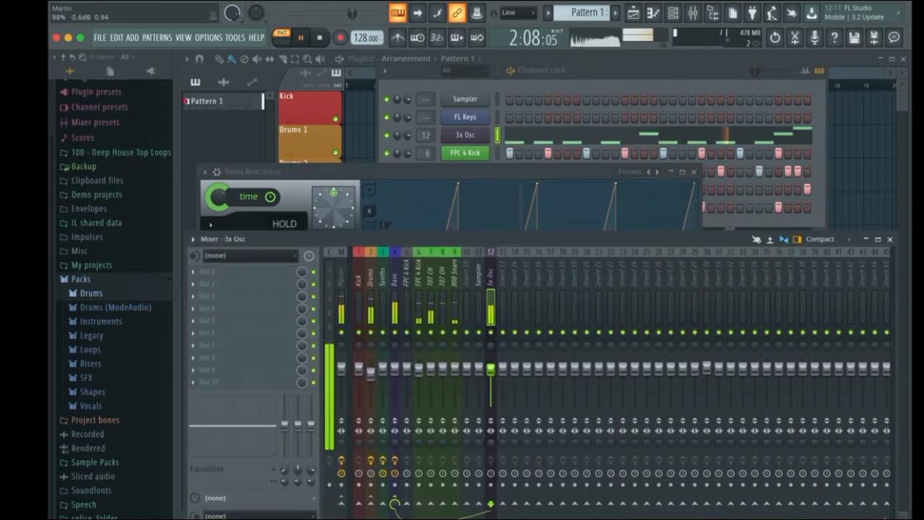
left_click(448, 185)
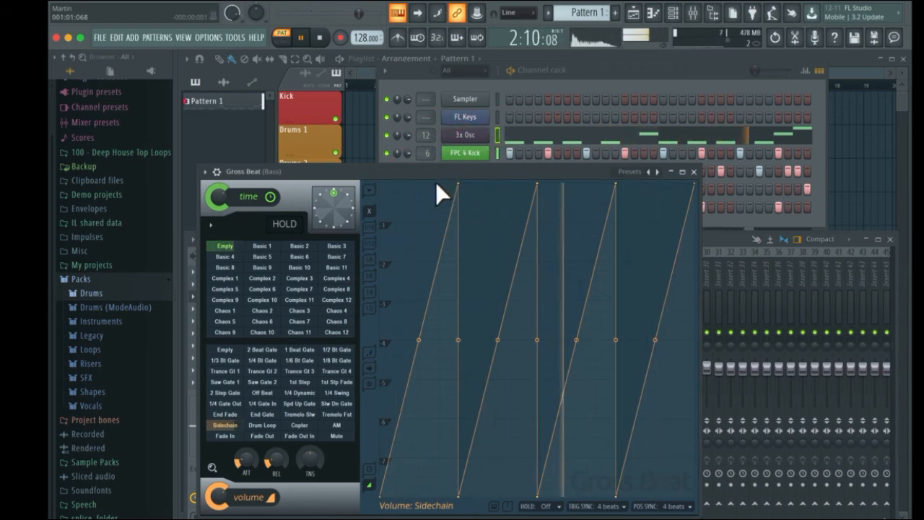
- Try holding the first sidechain segment at full volume, preview it, then revert that segment to a ramp
right_click(436, 223)
left_click_drag(434, 225, 370, 183)
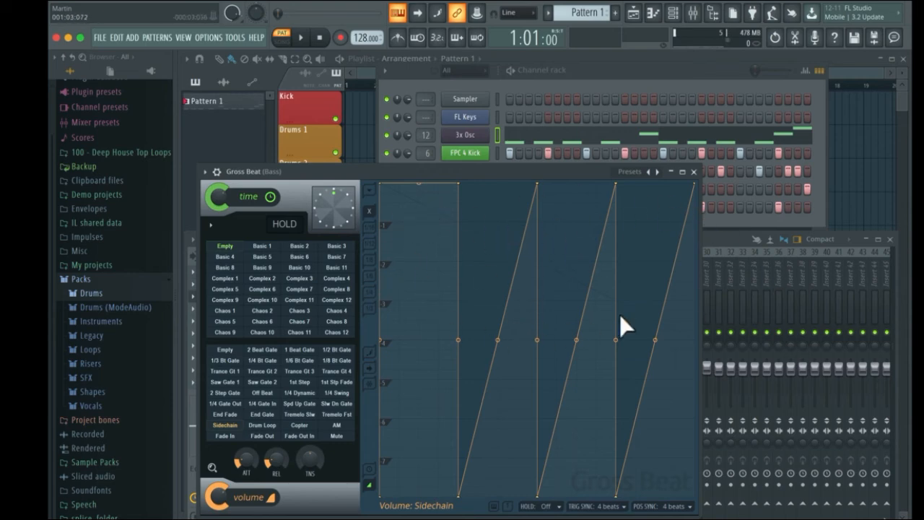
key("space")
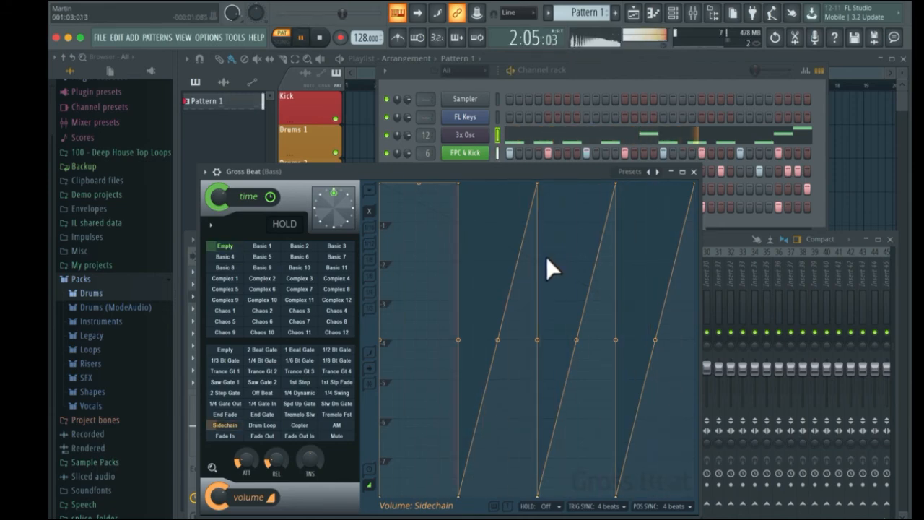
key("space")
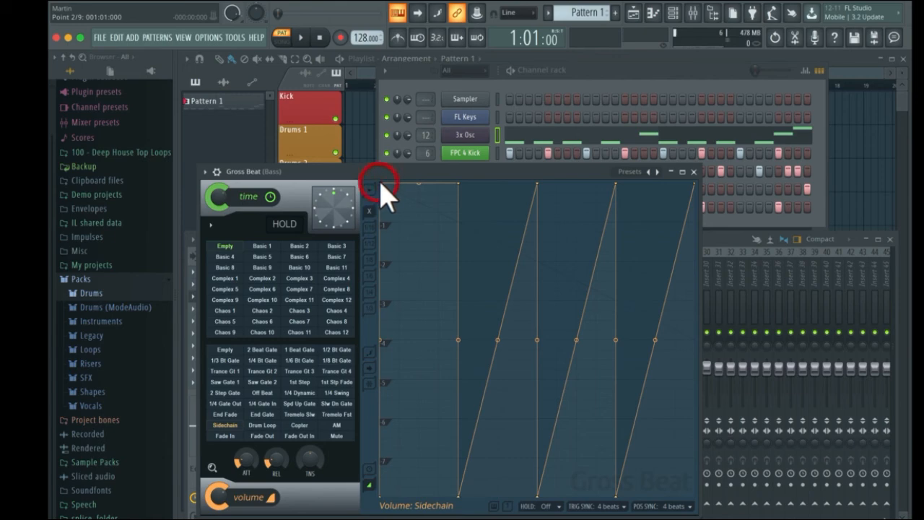
right_click(381, 182)
left_click(385, 198)
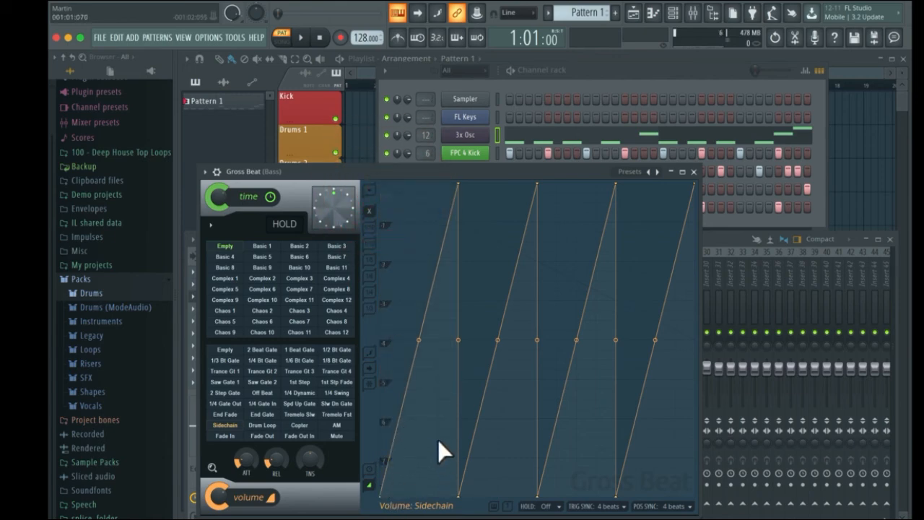
- Bend the sidechain ramps into slow-rising concave curves and preview playback
left_click_drag(420, 347, 440, 412)
left_click_drag(495, 341, 530, 428)
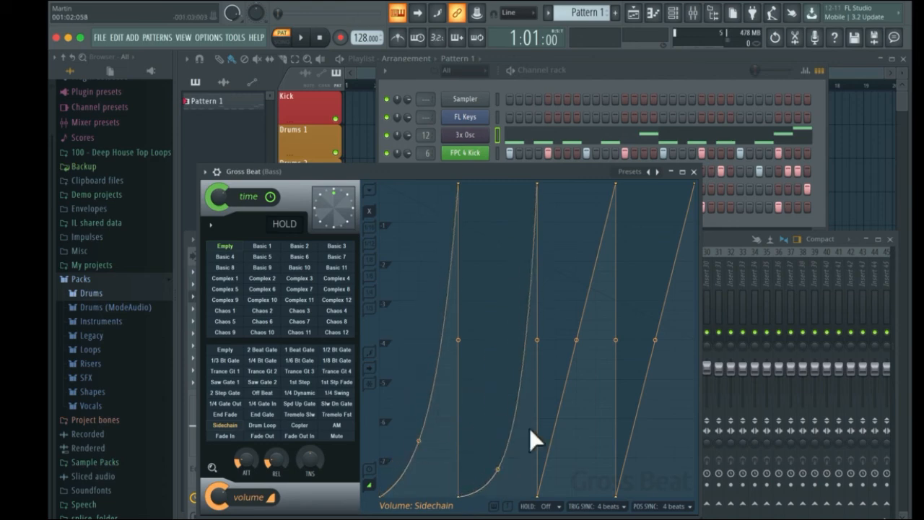
left_click_drag(577, 340, 660, 466)
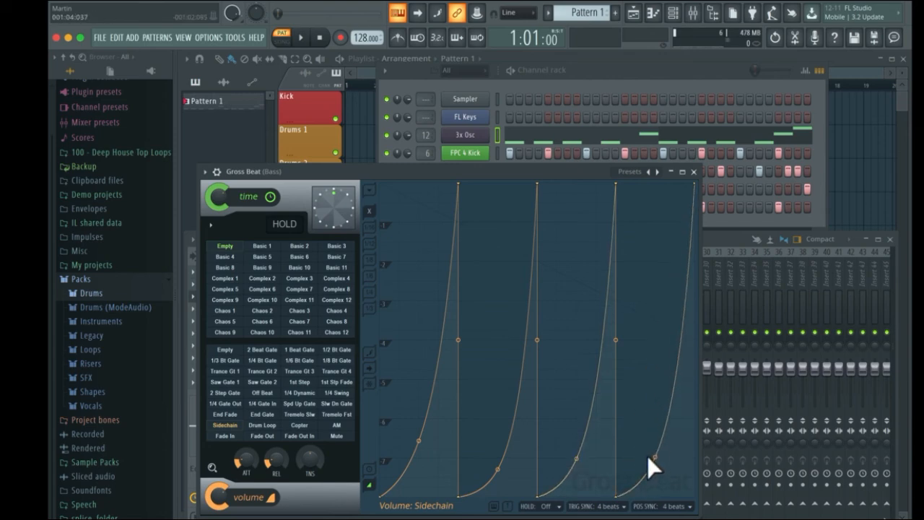
key("space")
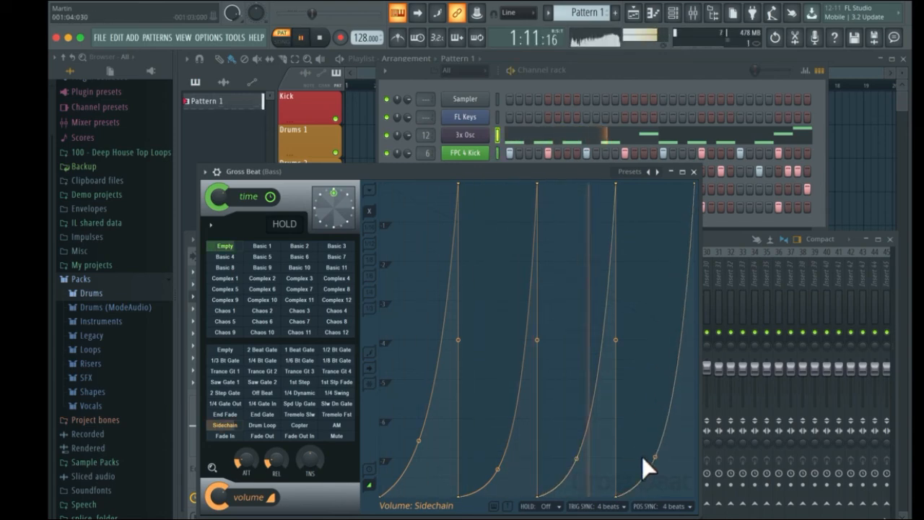
key("space")
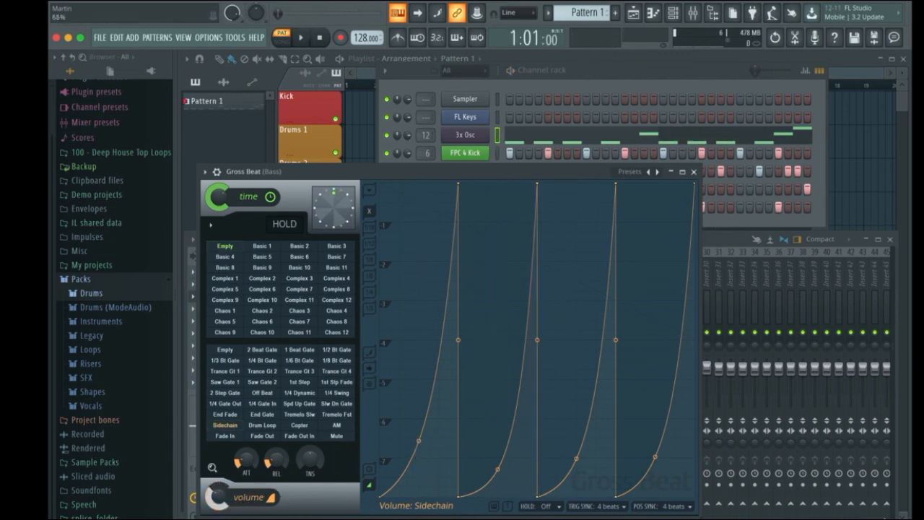
key("space")
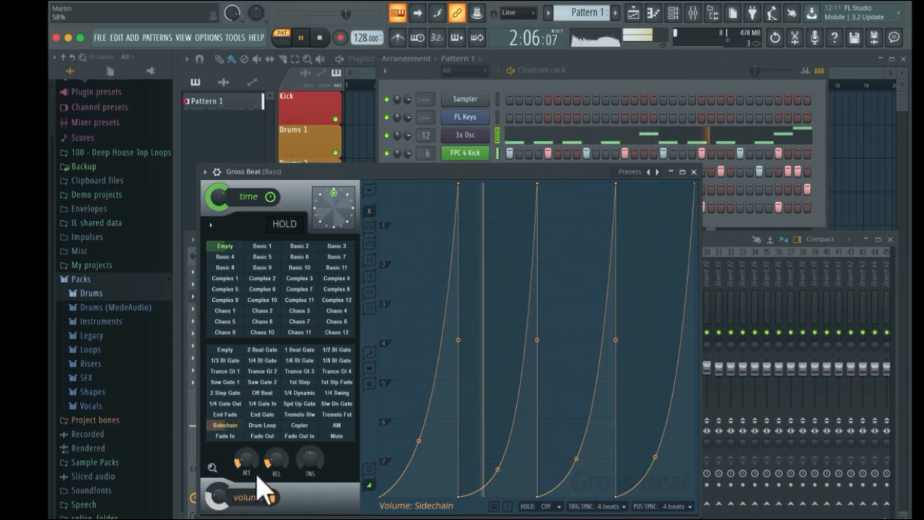
- Adjust the tension of all four sidechain curves, making the last one bow upward, and stop playback
left_click_drag(422, 450, 421, 329)
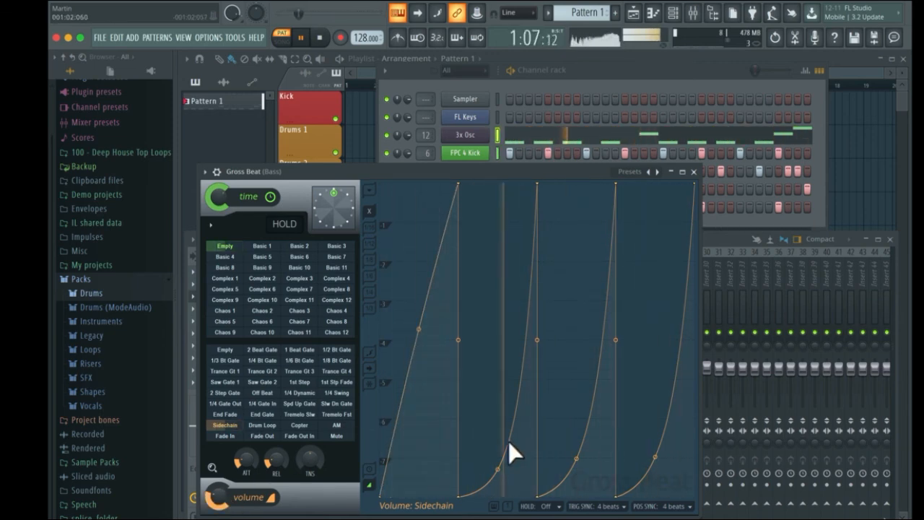
left_click_drag(504, 478, 498, 364)
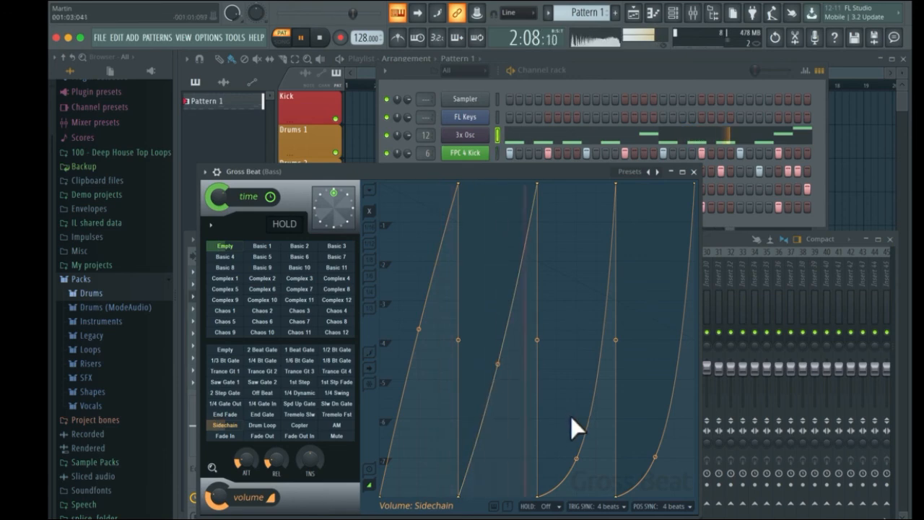
left_click_drag(577, 459, 576, 381)
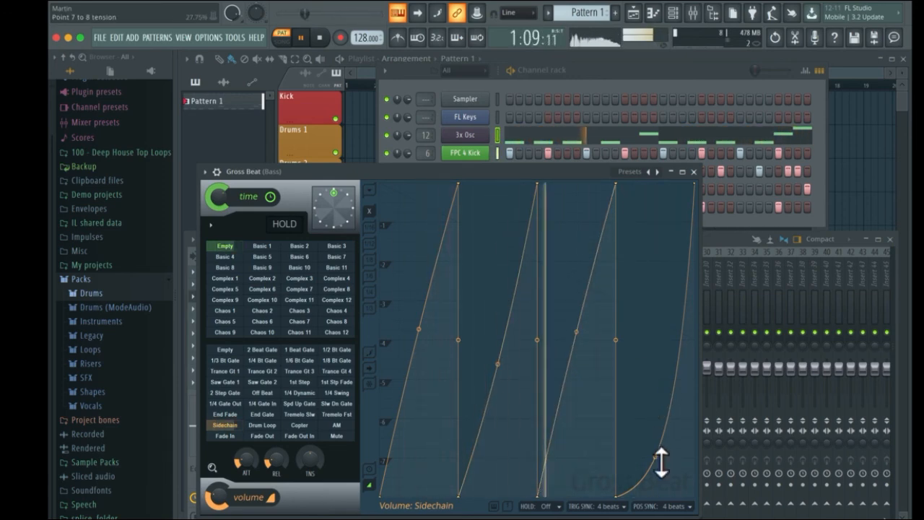
left_click_drag(655, 456, 655, 284)
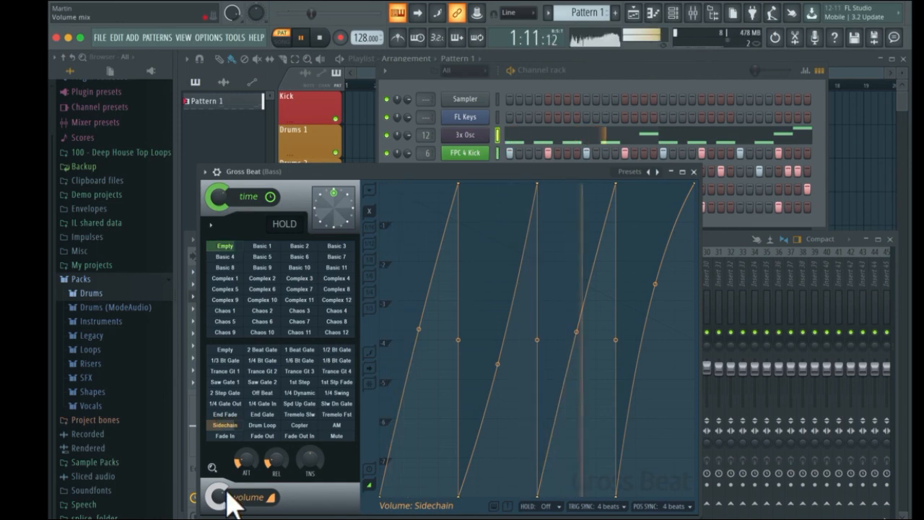
key("space")
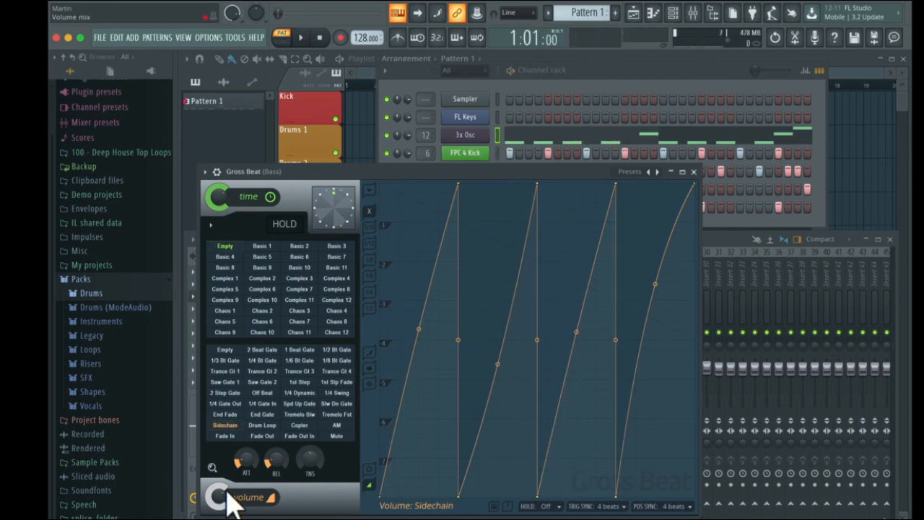